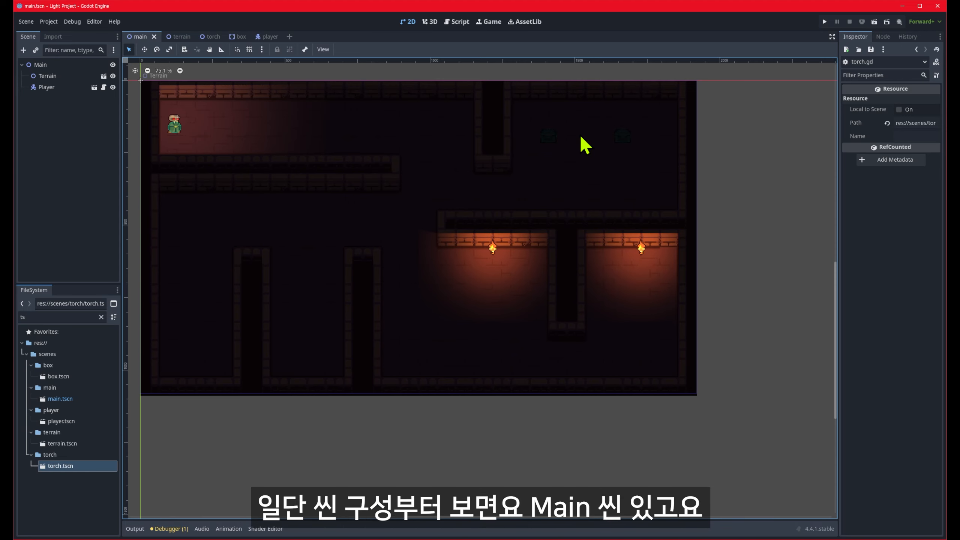
Inspect the Main scene's root node and its Terrain and Player instances one after another
left_click(58, 65)
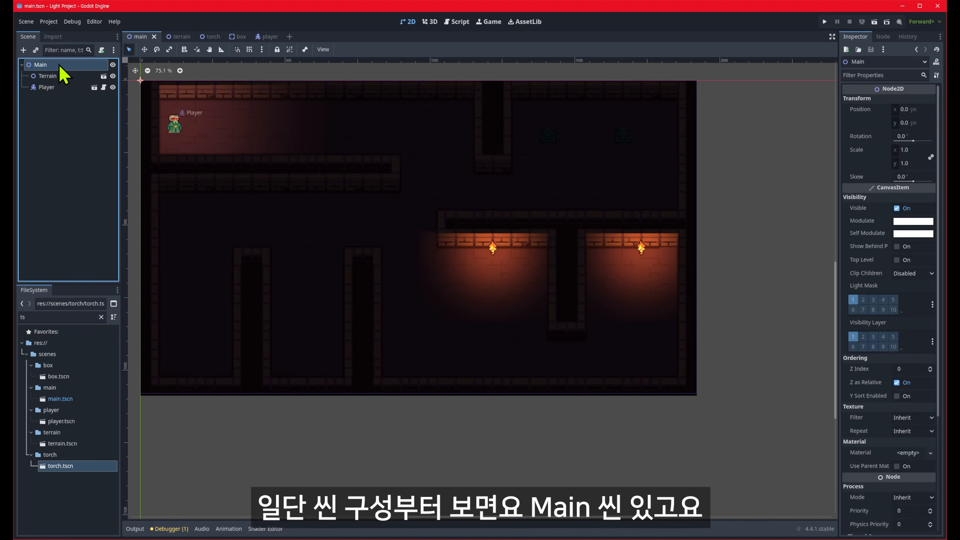
left_click(64, 76)
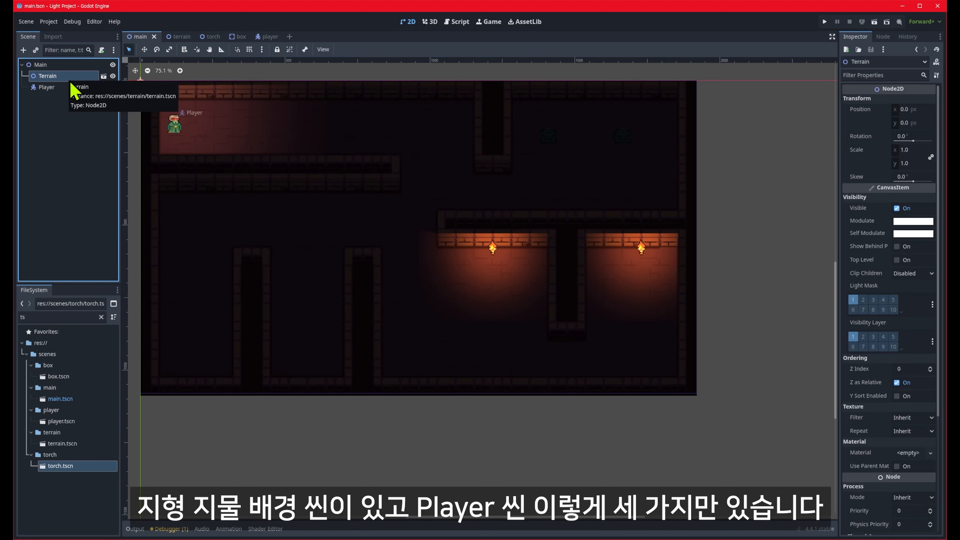
left_click(56, 87)
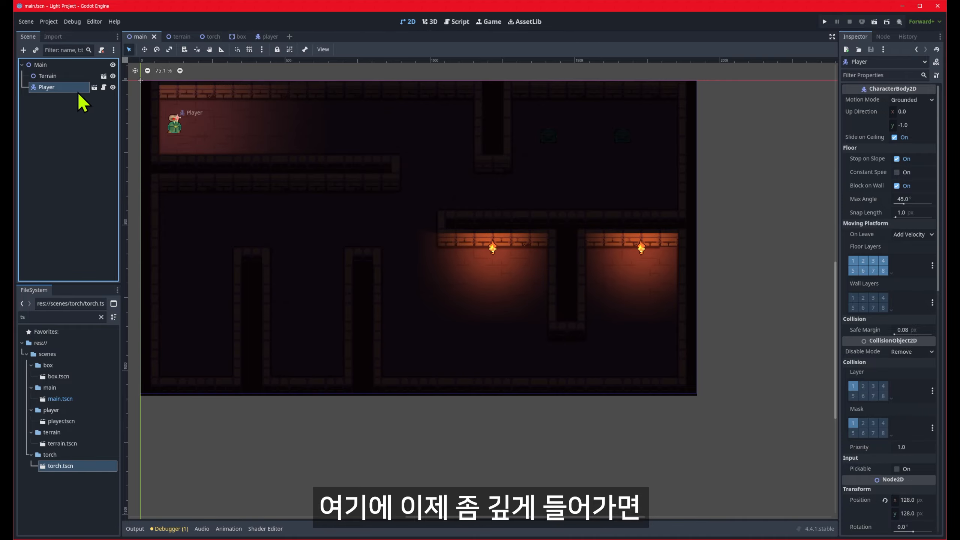
Open the Terrain scene from its instance in Main and examine the whole map drawn on the TileMapLayer
left_click(103, 76)
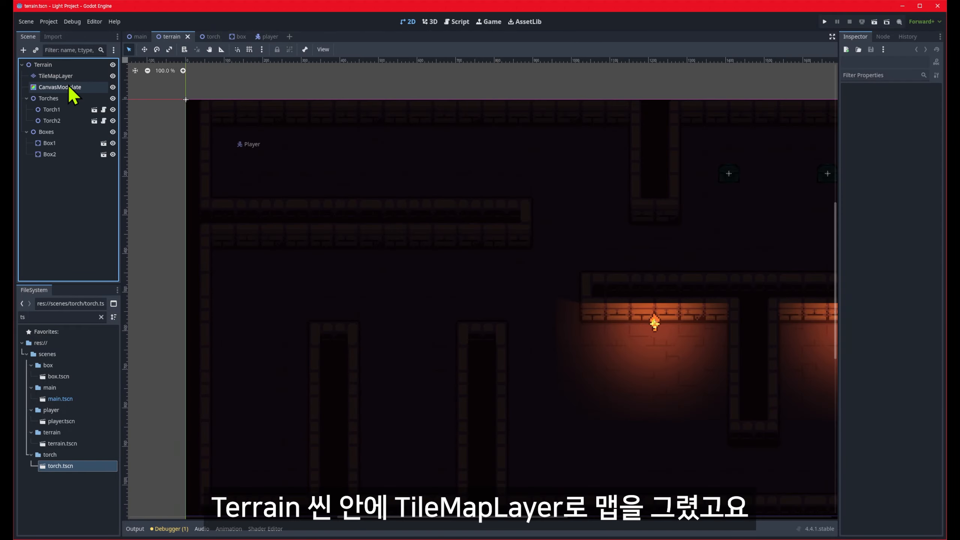
left_click(57, 76)
scroll(332, 289, "down", 3)
scroll(319, 190, "up", 2)
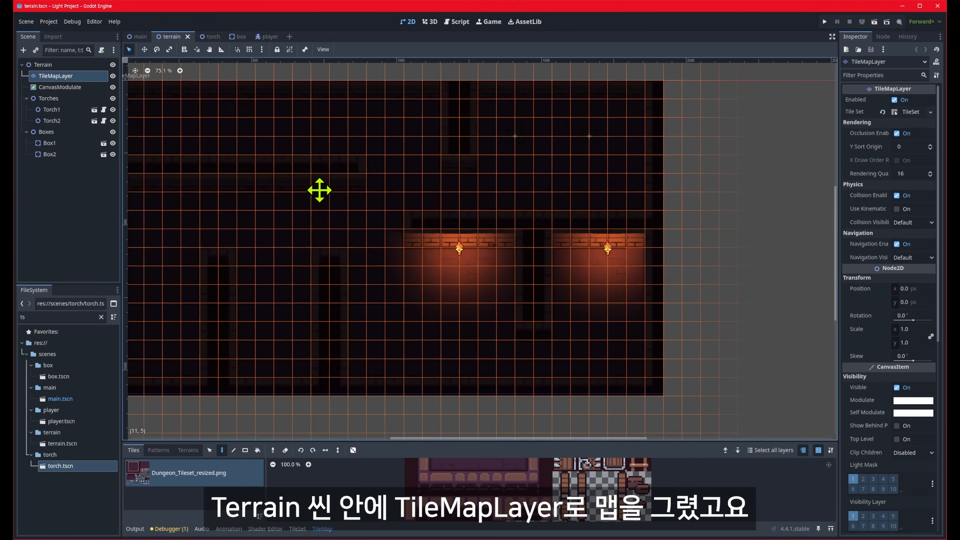
middle_click_drag(319, 190, 376, 199)
Hide and show the CanvasModulate node again to compare the map's background brightness
left_click(77, 88)
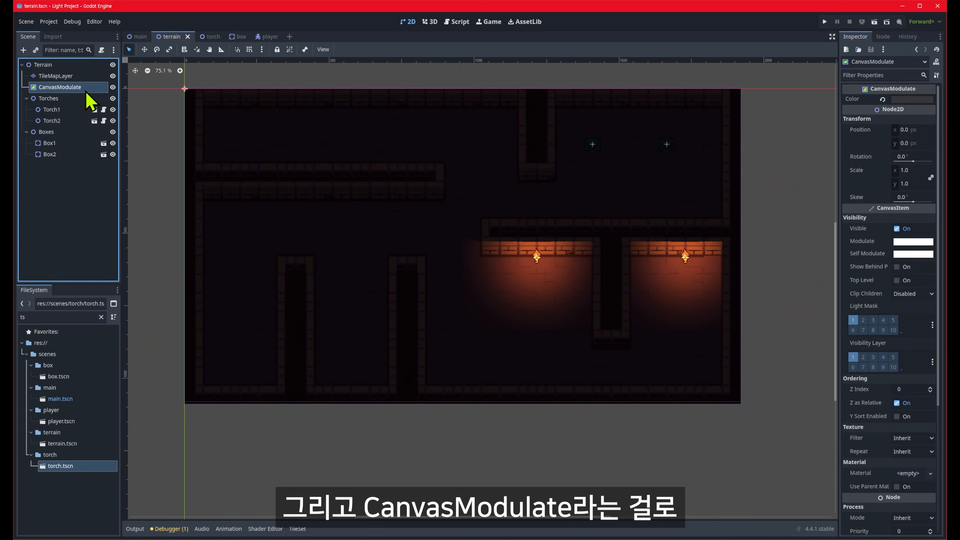
left_click(112, 87)
left_click(112, 87)
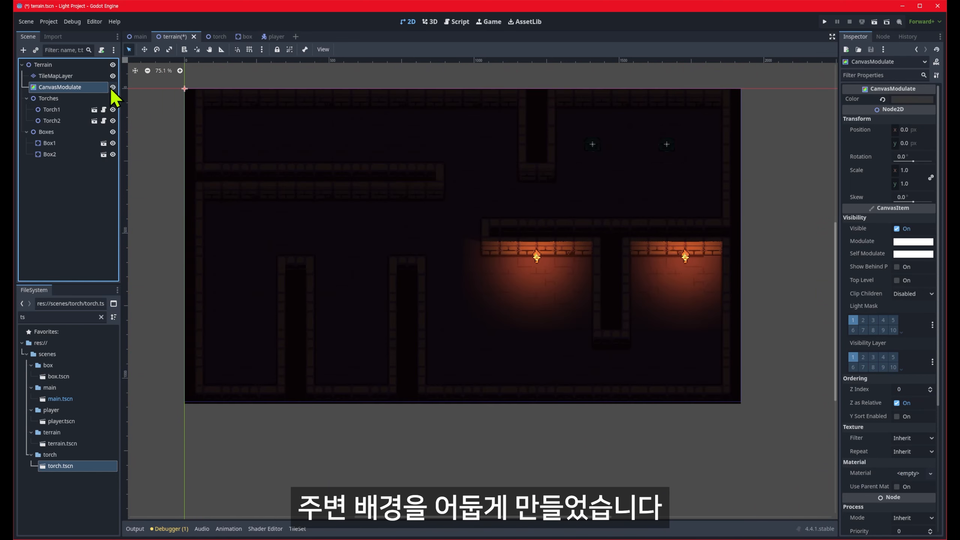
Inspect the Torches group with Torch1 and Torch2, and the Boxes group with Box1 and Box2
left_click(64, 99)
left_click(61, 110)
left_click(58, 121)
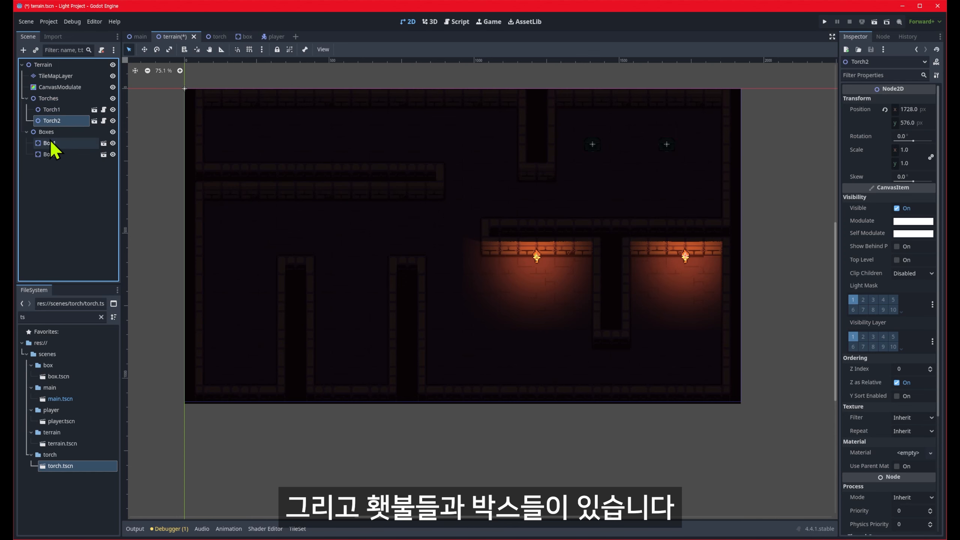
left_click(51, 142)
left_click(51, 152)
left_click(52, 144)
left_click(51, 134)
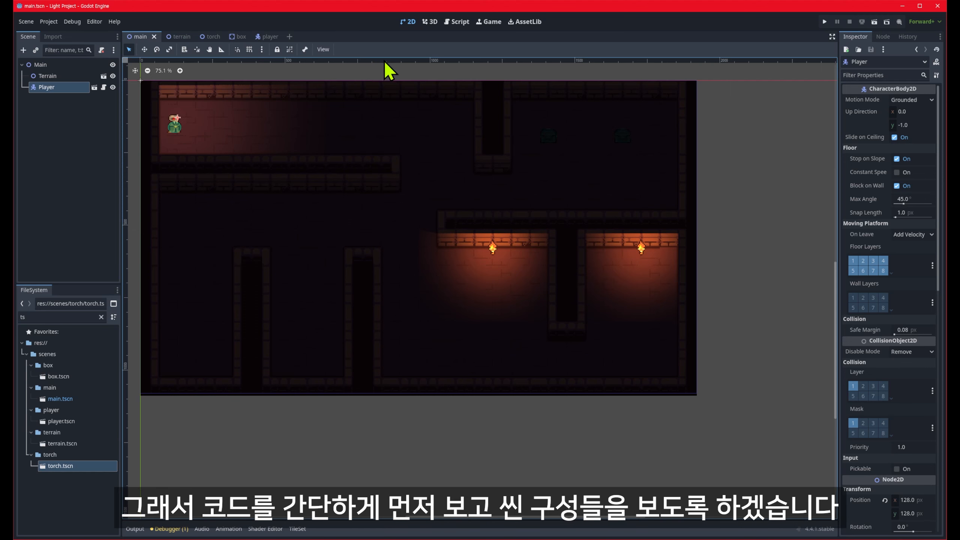
Read through the player.gd script from start to end, and bring up the torch.gd script
left_click(453, 23)
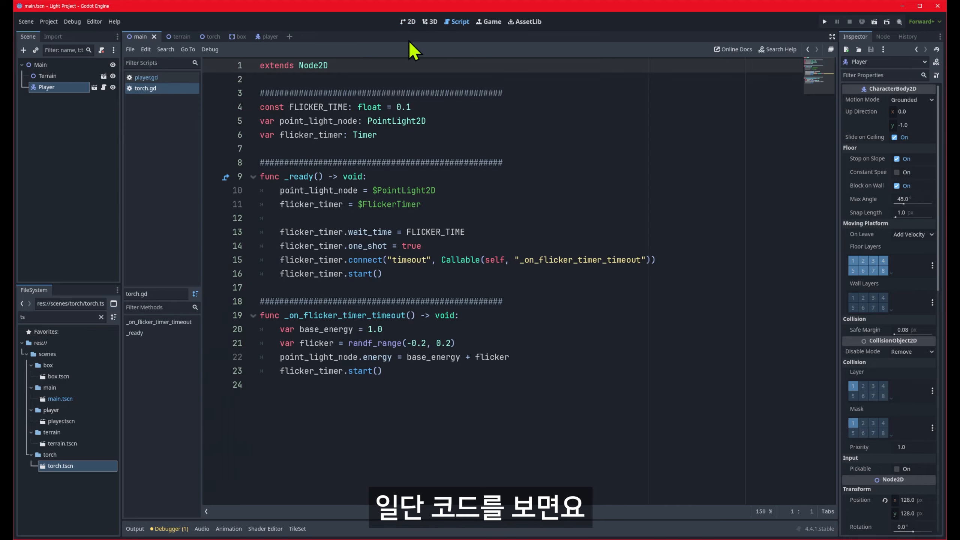
left_click(183, 80)
scroll(469, 257, "down", 10)
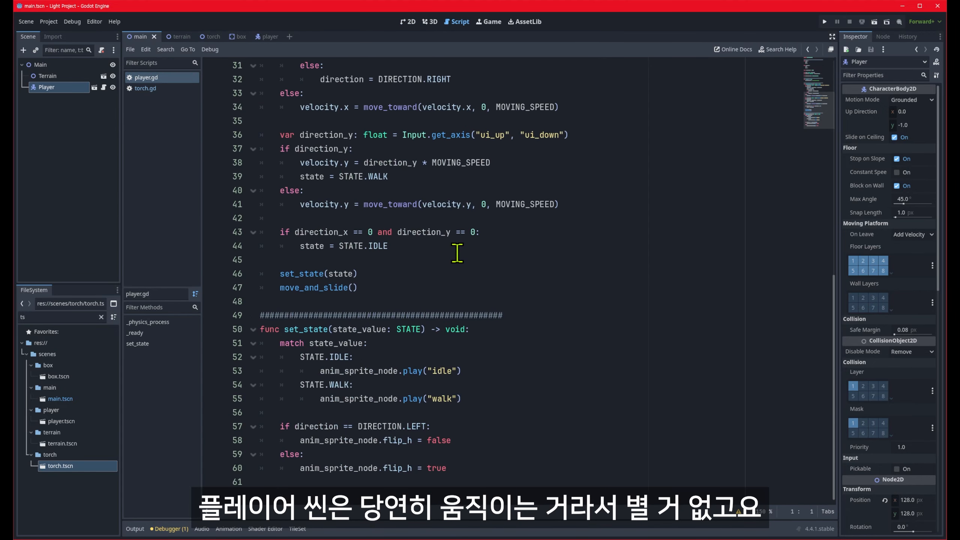
scroll(536, 291, "up", 10)
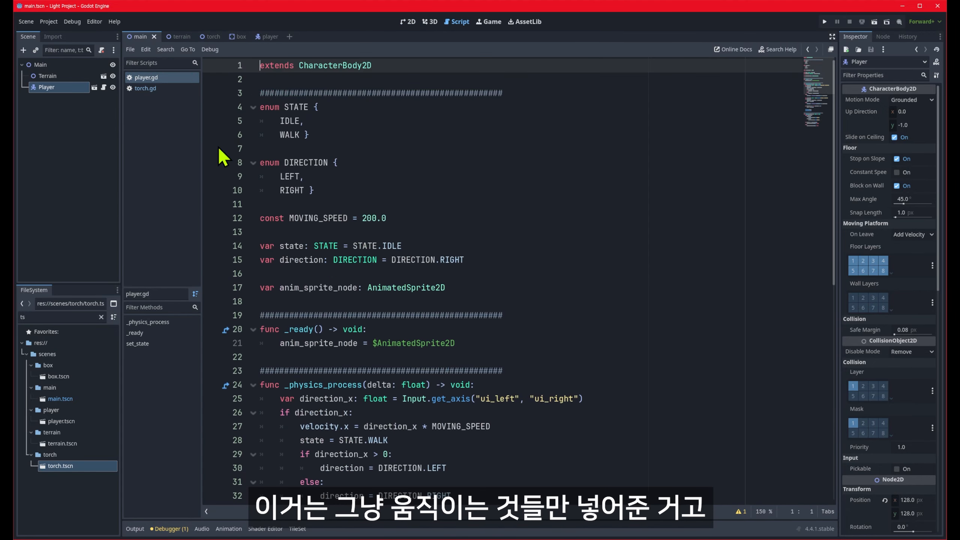
left_click(147, 88)
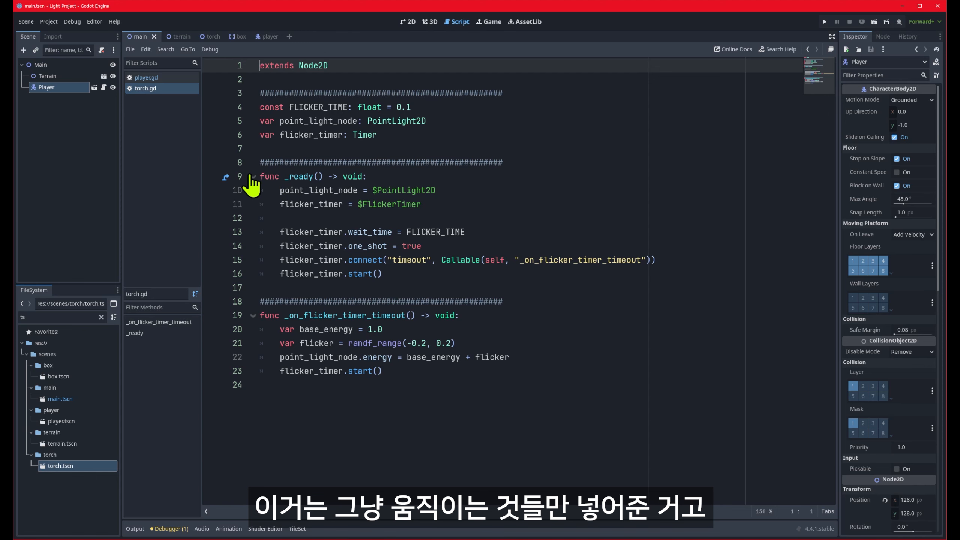
Run the project from the 2D workspace to observe the torch lights, and close the game window
left_click(407, 22)
key("F5")
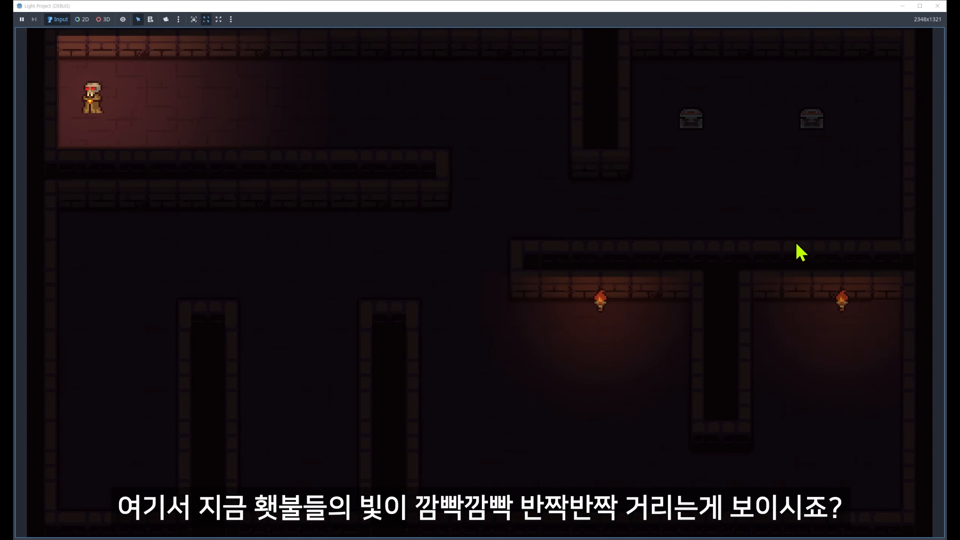
left_click(937, 5)
Examine the FLICKER_TIME constant, the point_light_node variable and its PointLight2D type in torch.gd
left_click(457, 21)
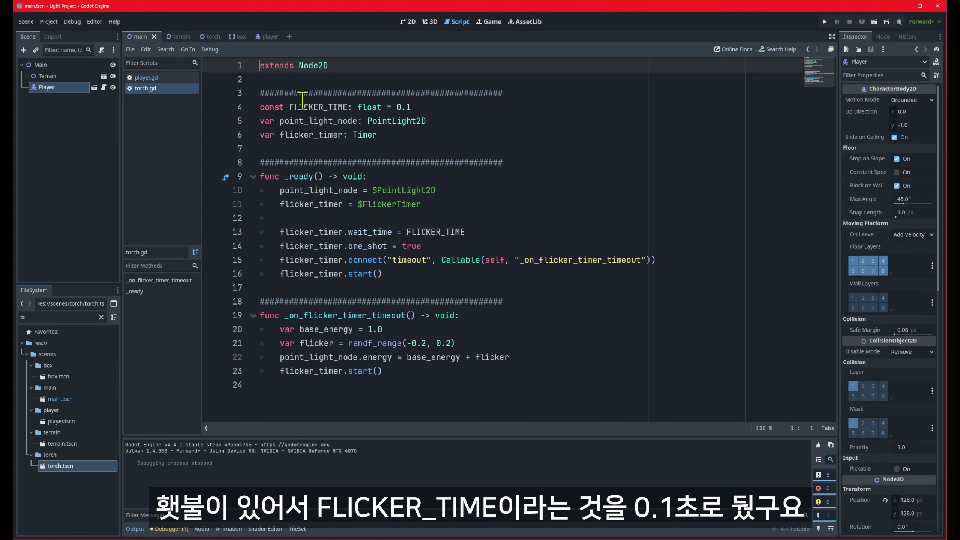
left_click_drag(290, 107, 347, 107)
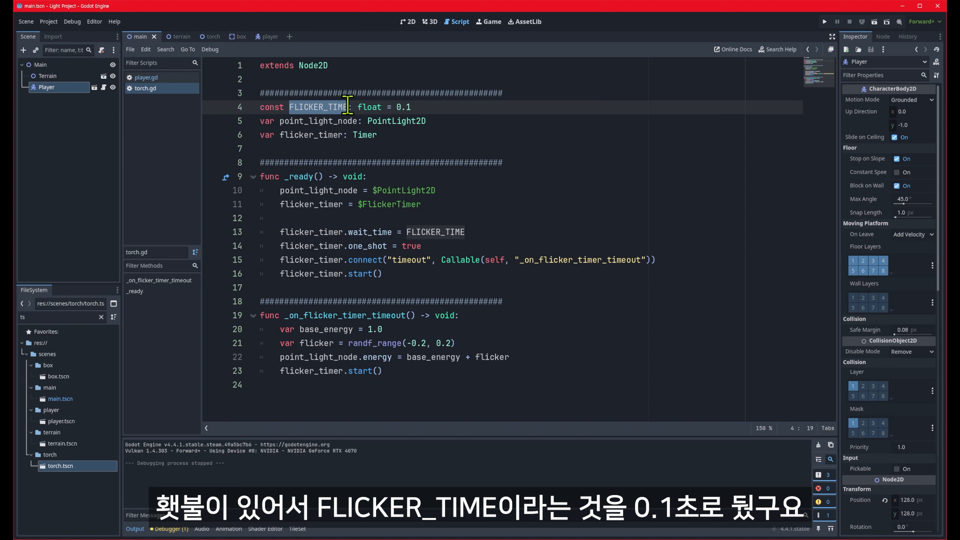
double_click(316, 121)
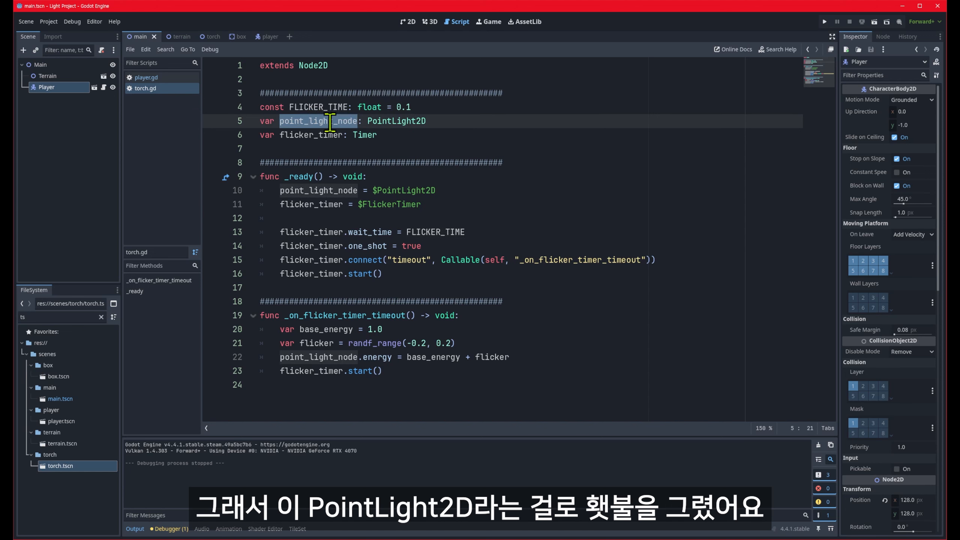
double_click(397, 121)
Open the Torch scene and inspect its root, PointLight2D and FlickerTimer nodes
left_click(213, 39)
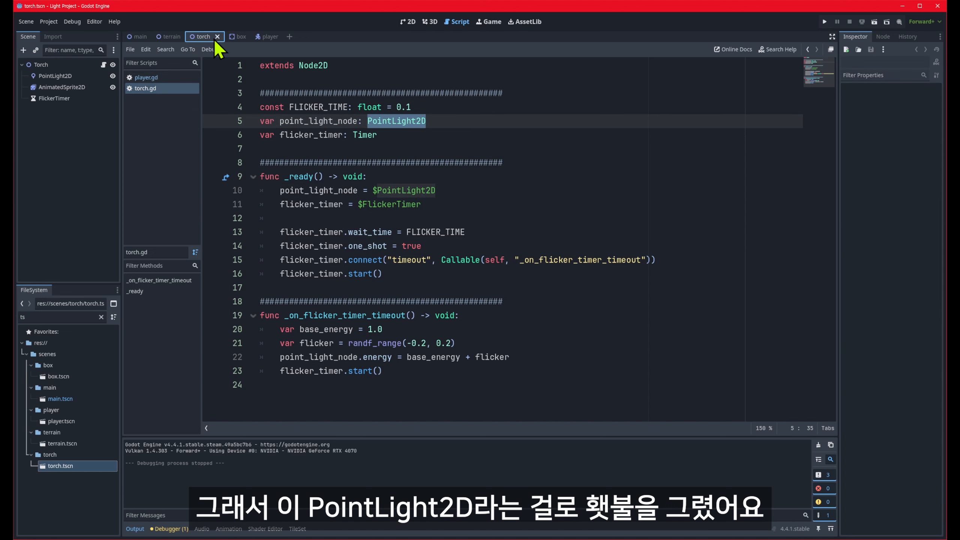
left_click(43, 66)
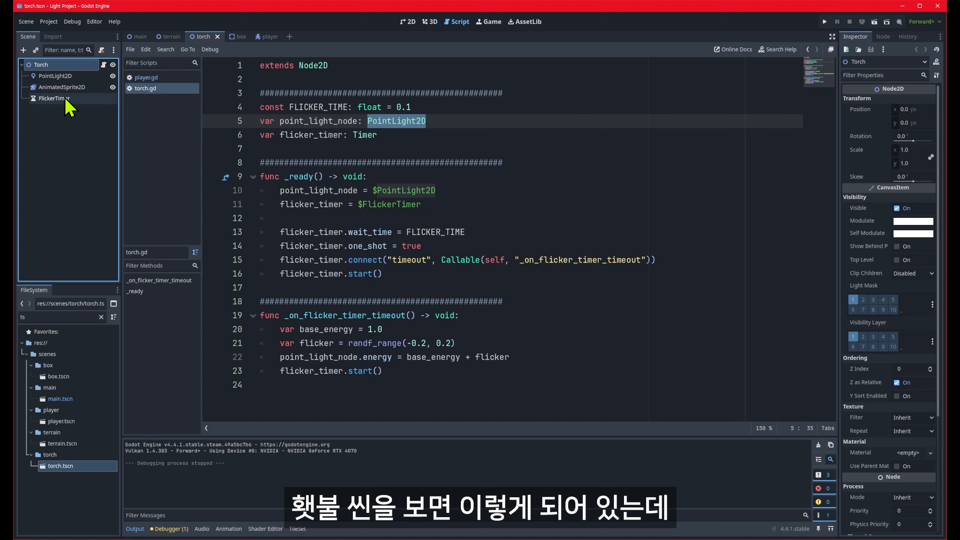
left_click(61, 76)
left_click(62, 99)
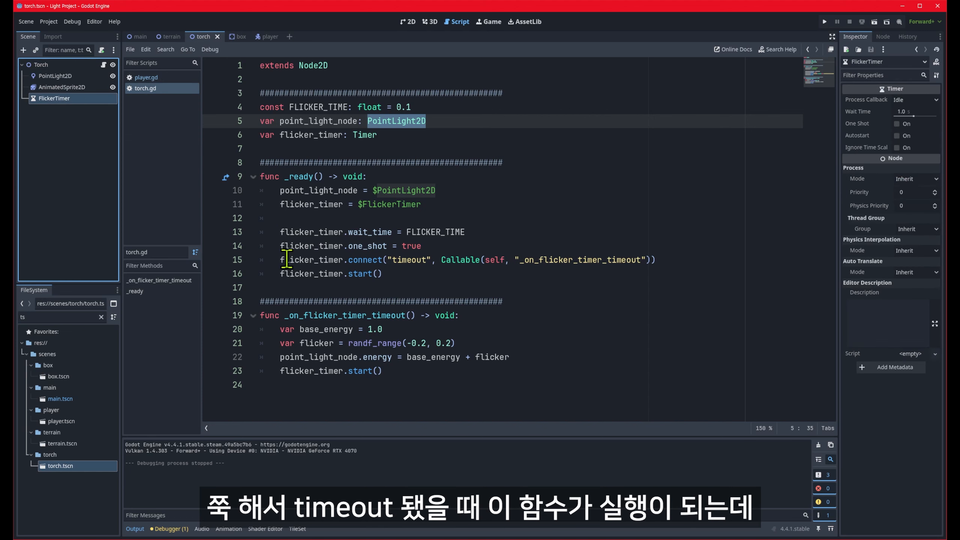
Examine torch.gd's timeout connection, flicker handler, energy calculation and FLICKER_TIME value, plus the PointLight2D node's energy property
left_click_drag(281, 260, 656, 260)
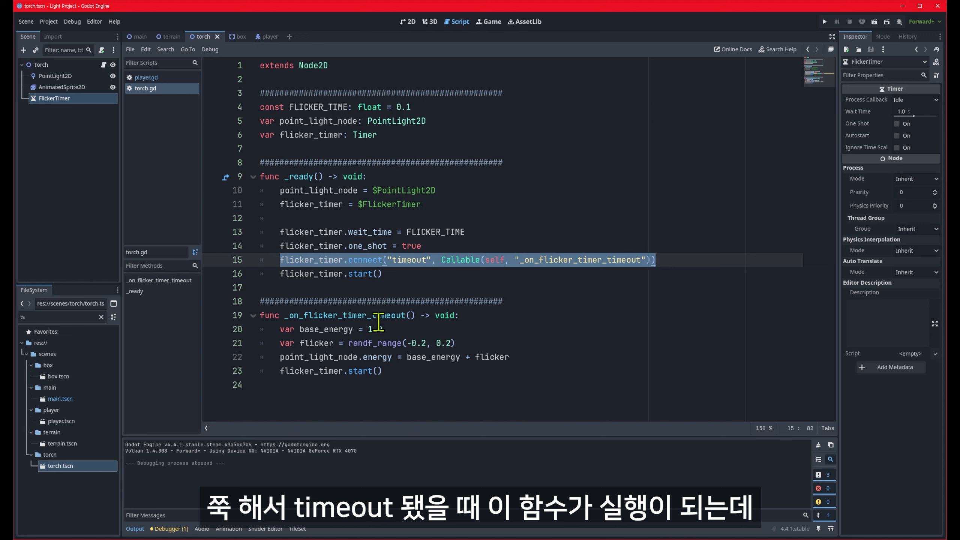
double_click(339, 319)
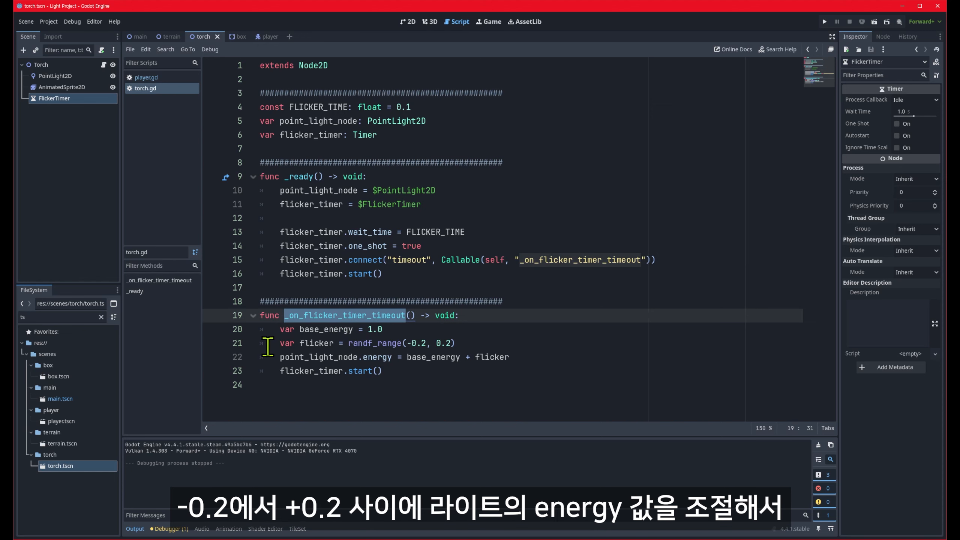
left_click_drag(284, 343, 461, 343)
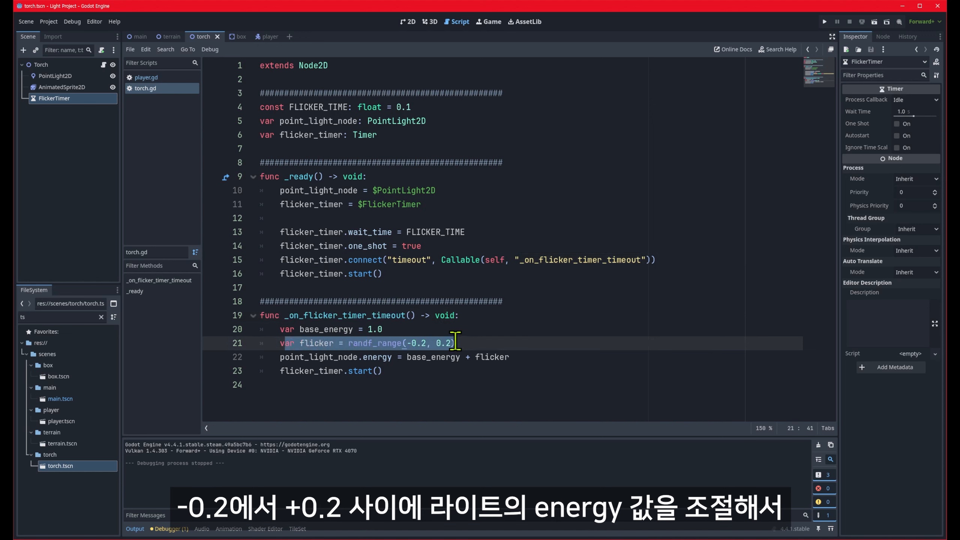
left_click_drag(280, 357, 516, 356)
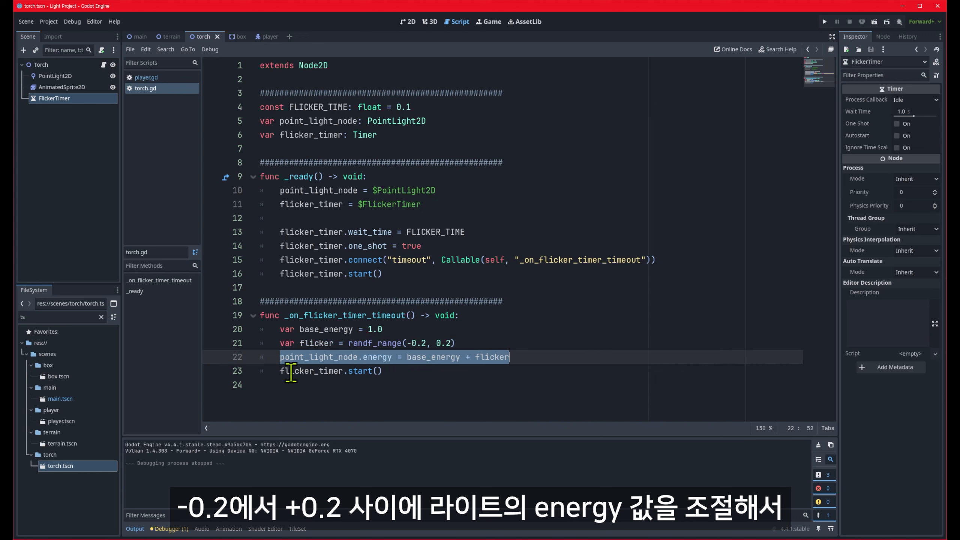
left_click_drag(395, 107, 412, 107)
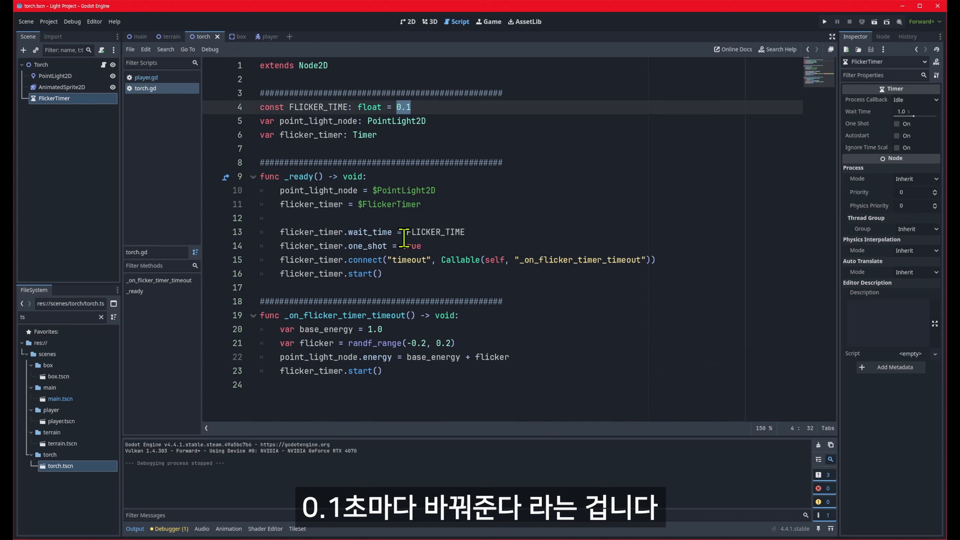
left_click(78, 77)
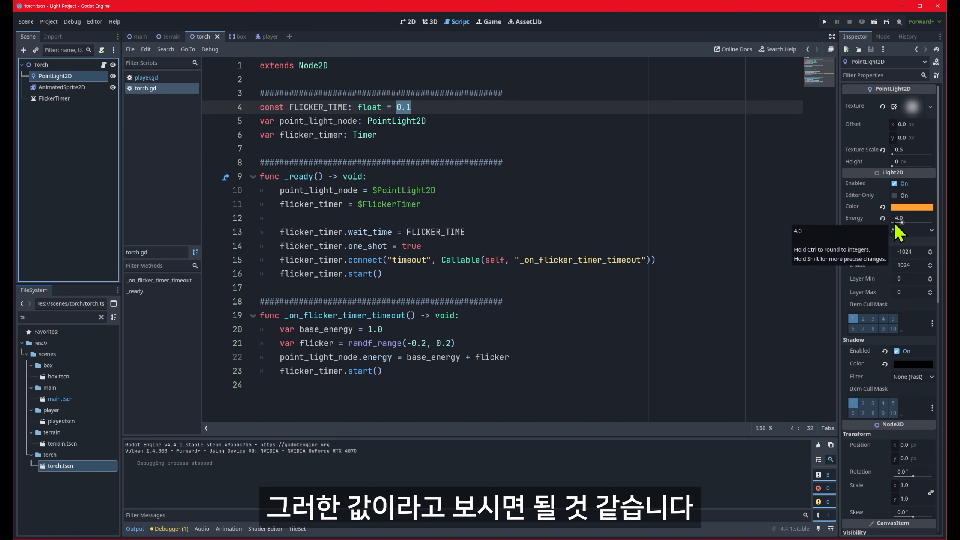
Widen the randf_range limits of the flicker variable in torch.gd to -2.2 and 2.2
left_click(426, 342)
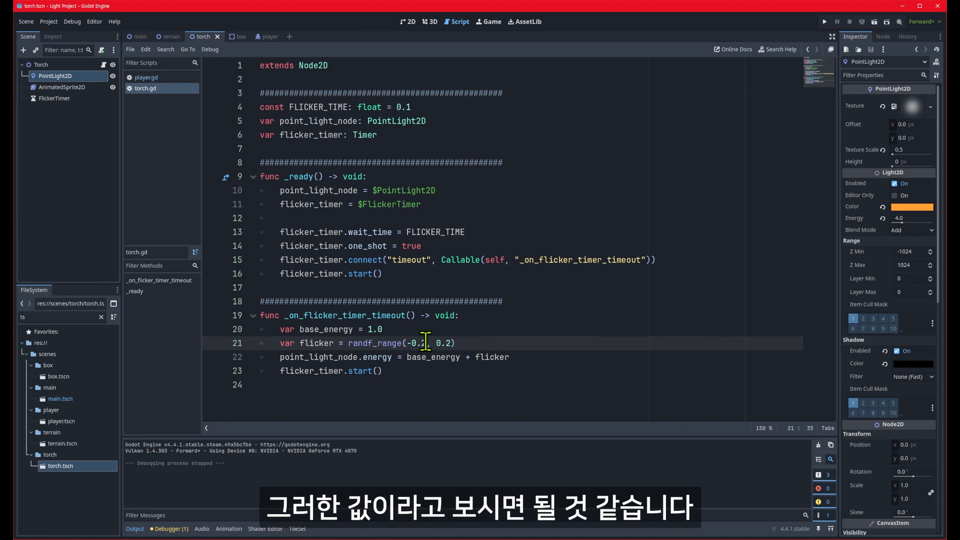
type("2")
key("Right")
key("Right")
key("Right")
key("Right")
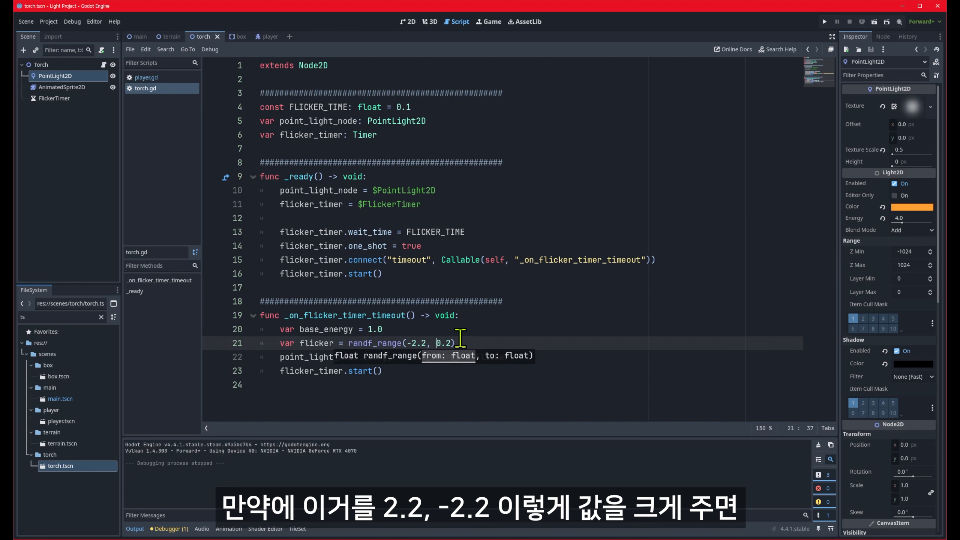
Run the project with the widened flicker range and maximize the game window to observe the torches
key("F5")
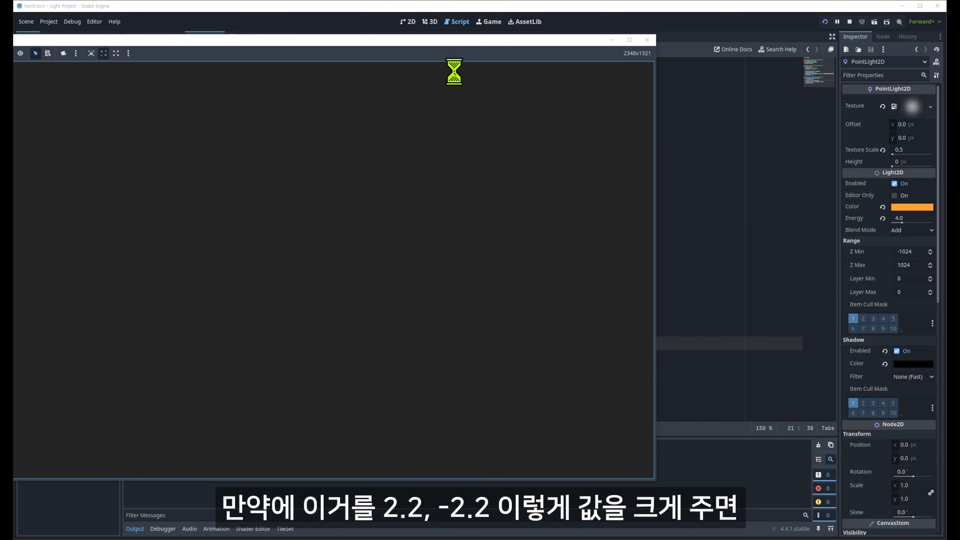
left_click_drag(445, 40, 495, 48)
double_click(495, 48)
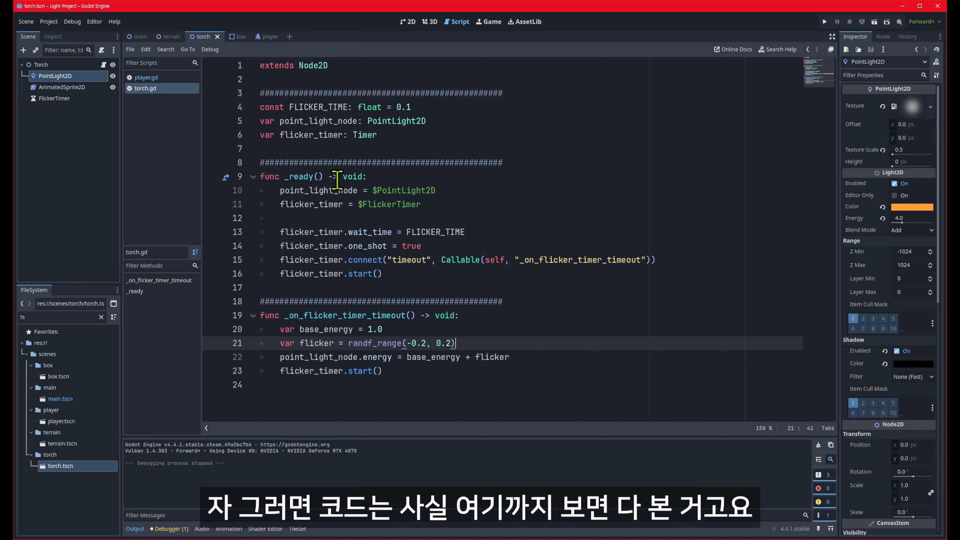
Show the Torch scene in the 2D workspace and frame its PointLight2D node to examine its area and properties
left_click(408, 23)
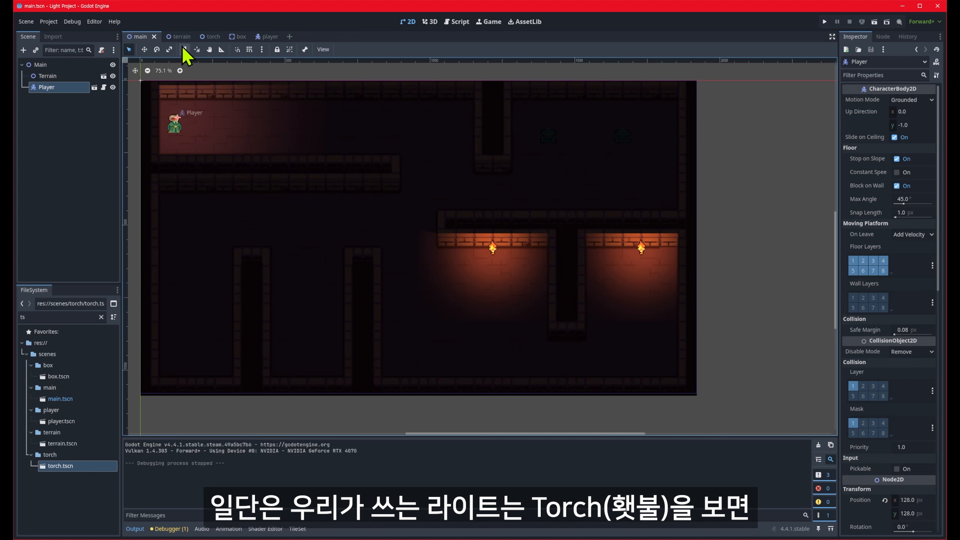
left_click(208, 36)
left_click(42, 68)
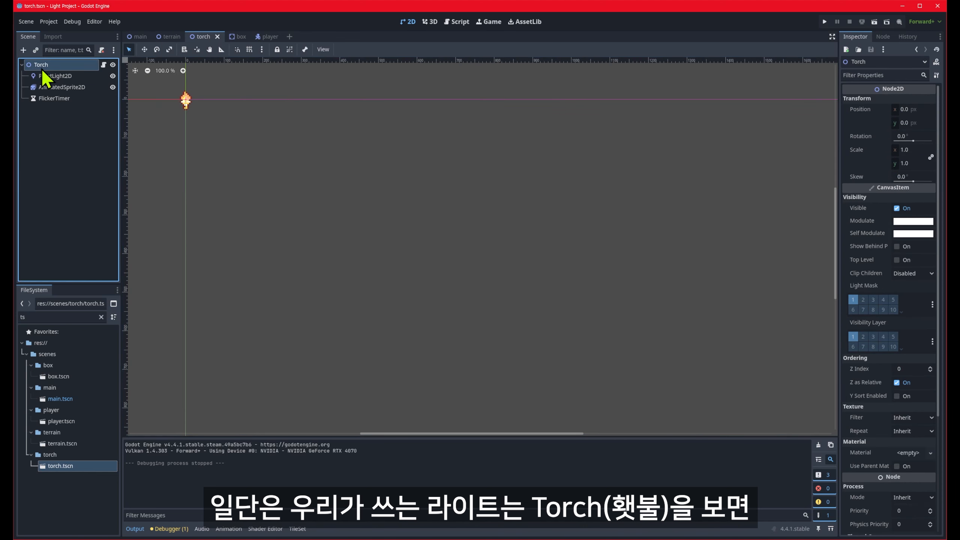
left_click(53, 76)
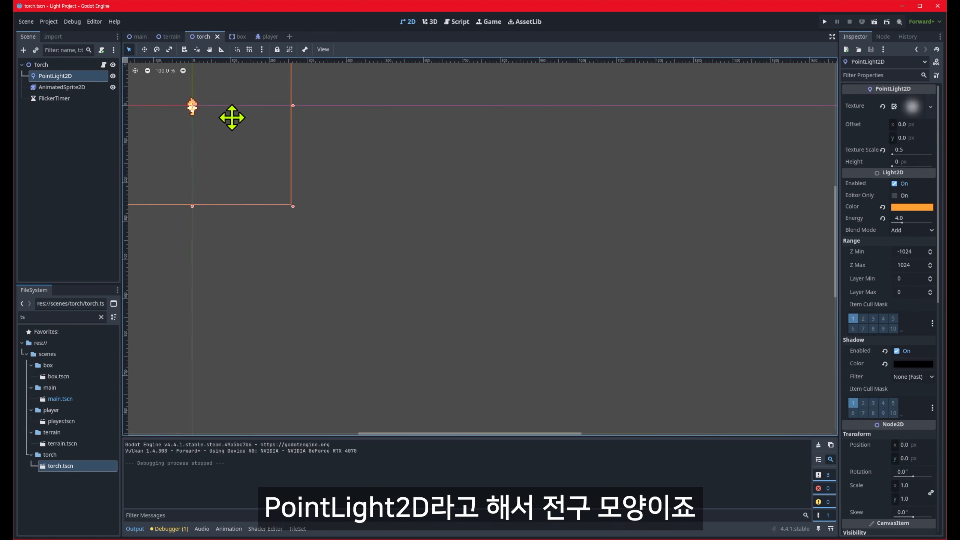
key("f")
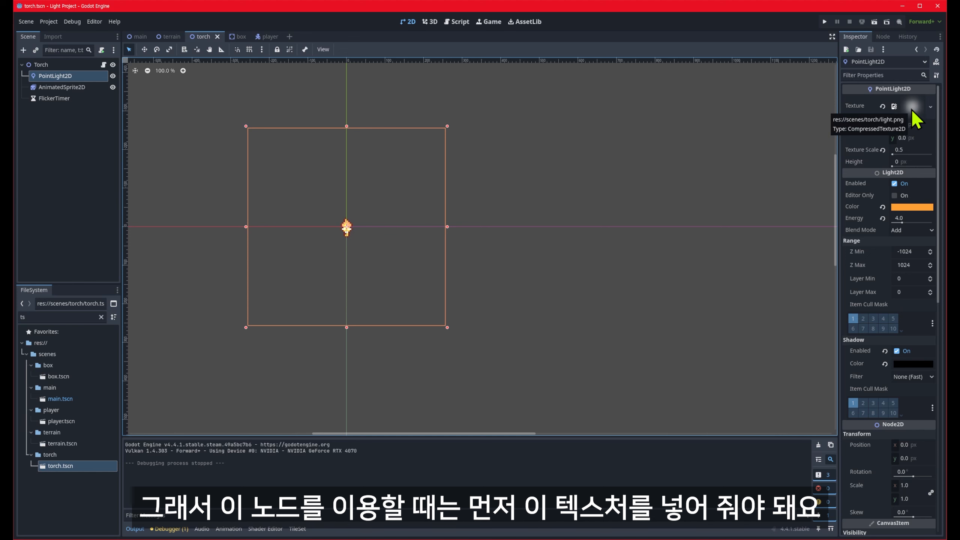
Locate light.png in the torch folder and examine its preview in the PointLight2D node's Texture property
left_click(101, 316)
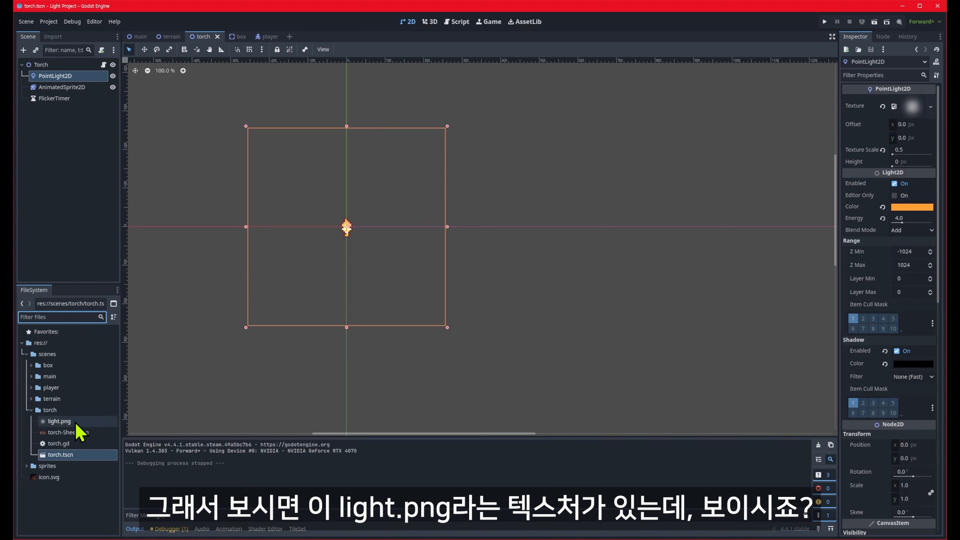
left_click(60, 421)
right_click(60, 422)
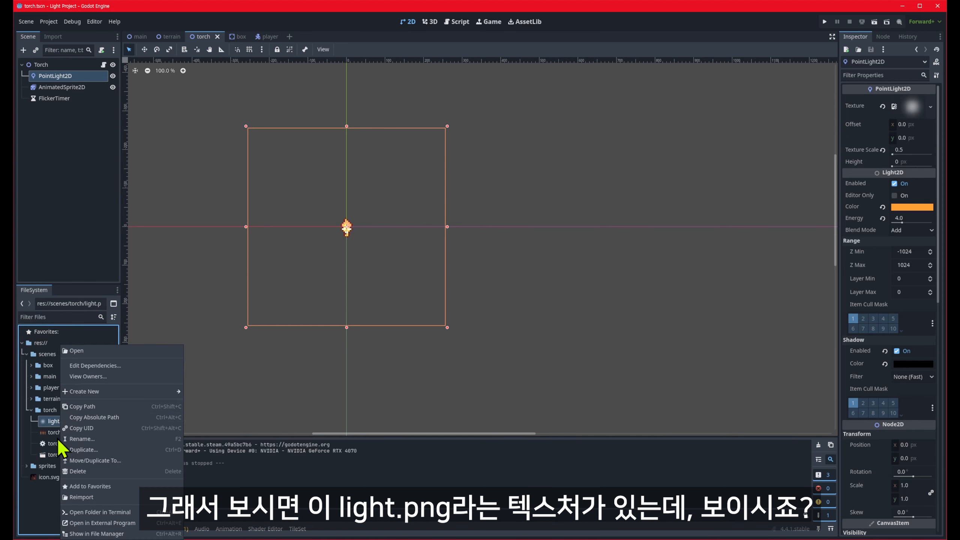
left_click(47, 422)
left_click(911, 107)
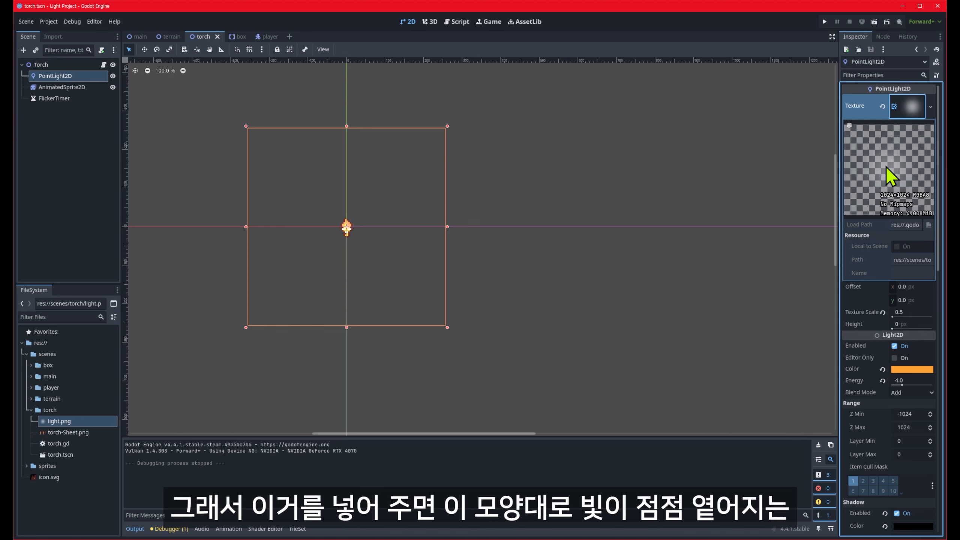
left_click(911, 113)
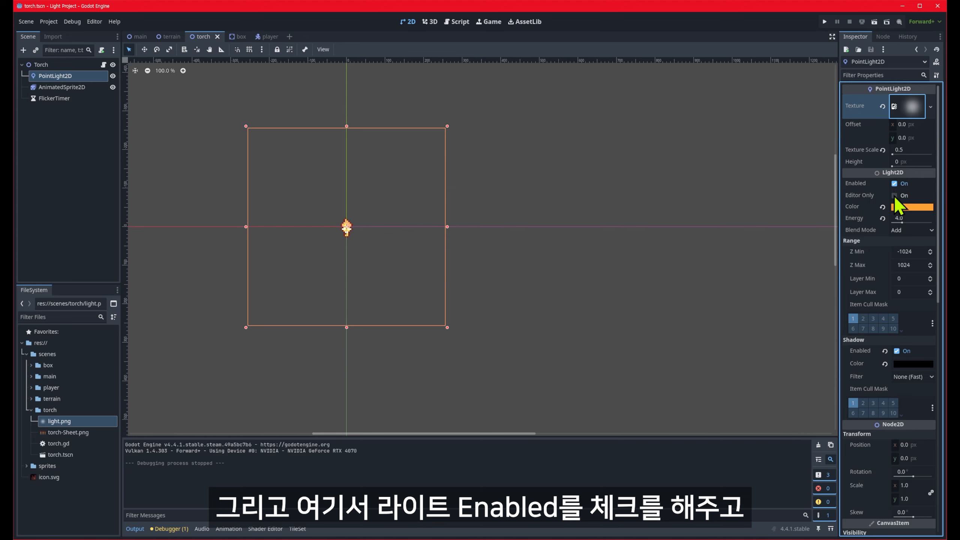
Try a red Color on the torch's PointLight2D, run the project to view the torches, and undo the color change
left_click(898, 209)
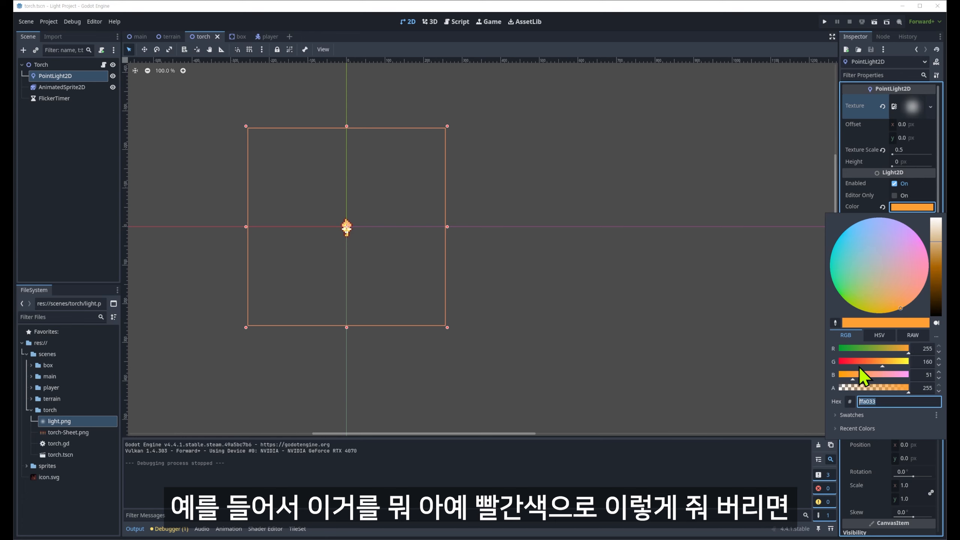
left_click_drag(882, 366, 831, 371)
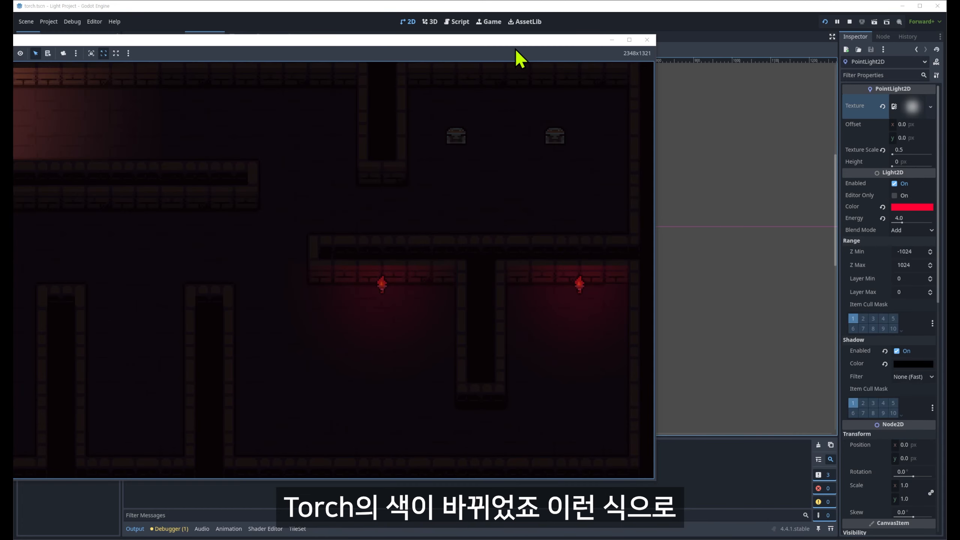
left_click_drag(581, 54, 634, 59)
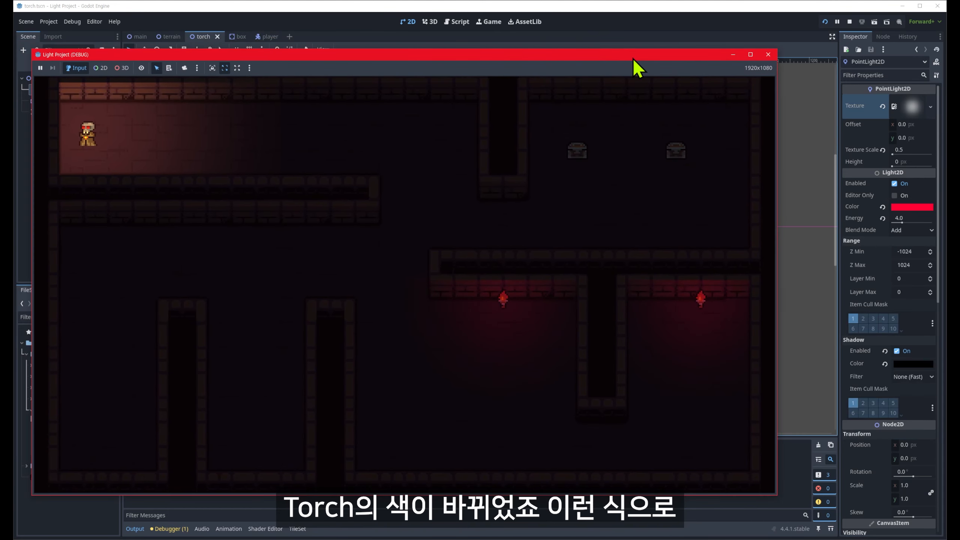
left_click(767, 55)
key("ctrl+z")
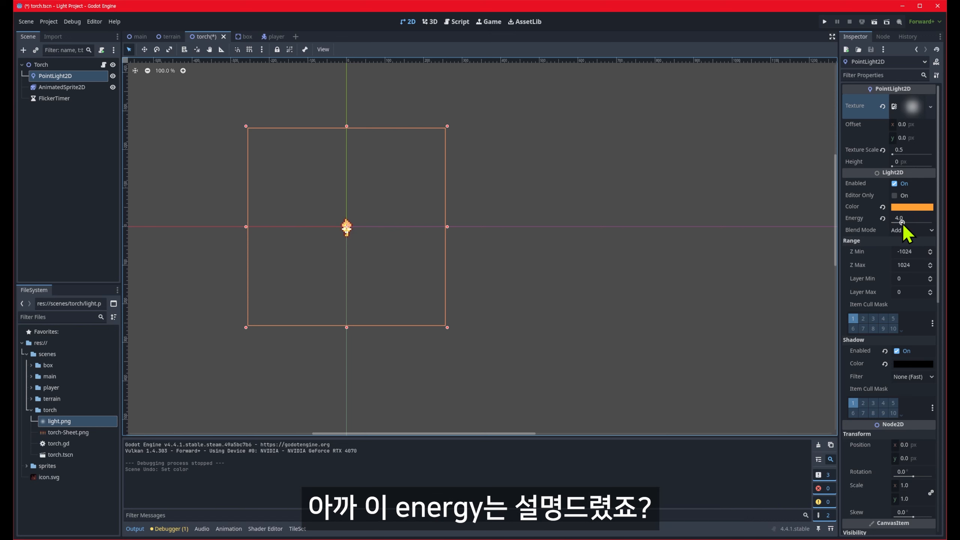
Try a higher Energy on the torch's PointLight2D, undo it, and look over the Shadow properties
left_click_drag(902, 222, 928, 223)
key("ctrl+z")
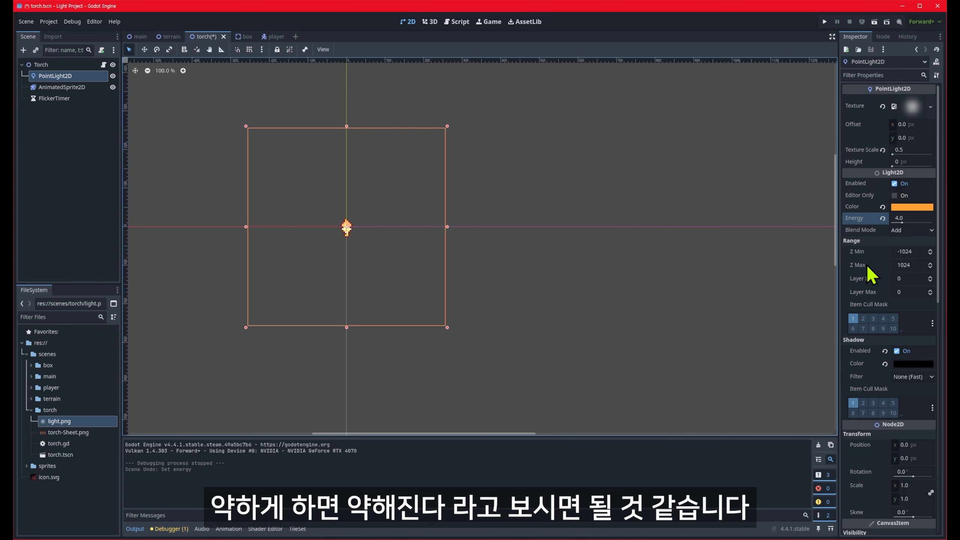
scroll(866, 264, "down", 3)
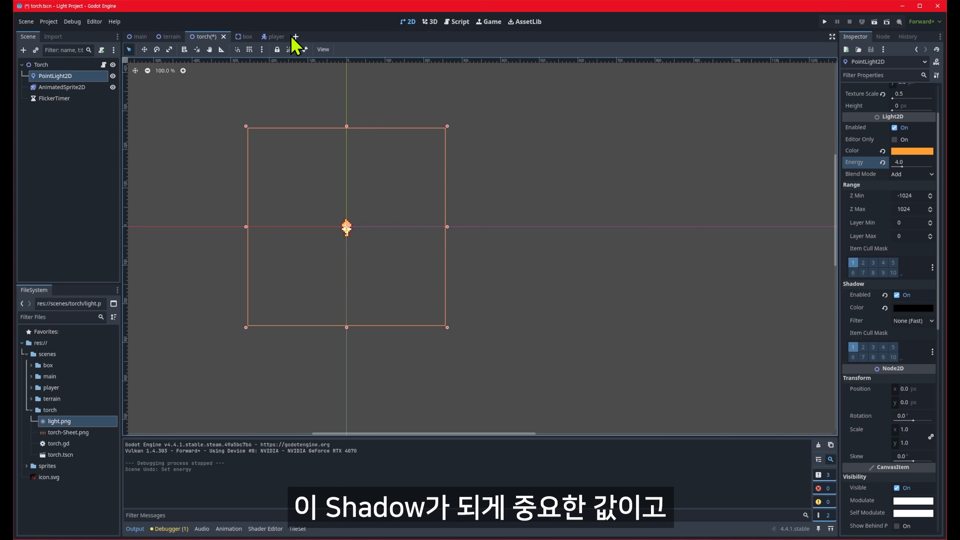
Show the player scene's PointLight2D properties and run the project, walking the player past the walls to observe how its light is blocked
left_click(273, 38)
left_click(53, 76)
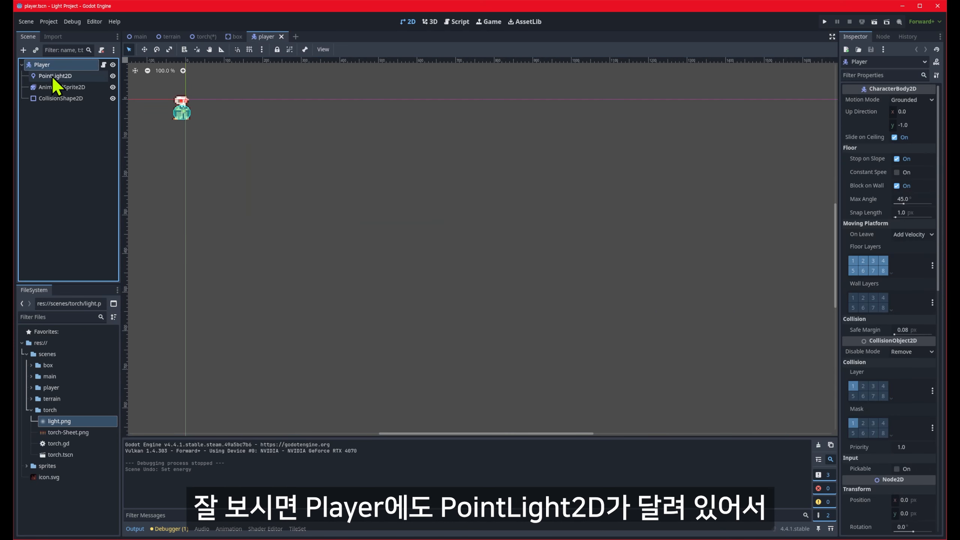
key("F5")
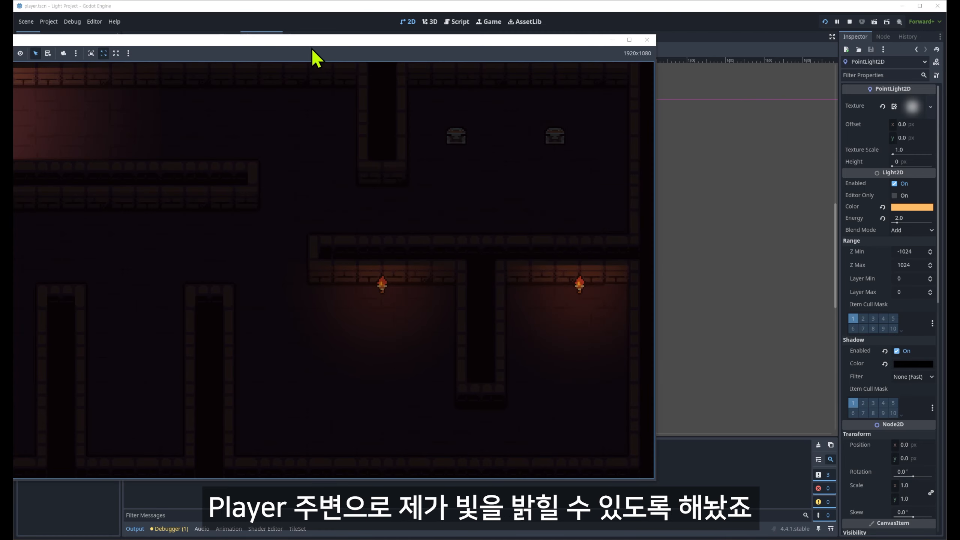
key("Right")
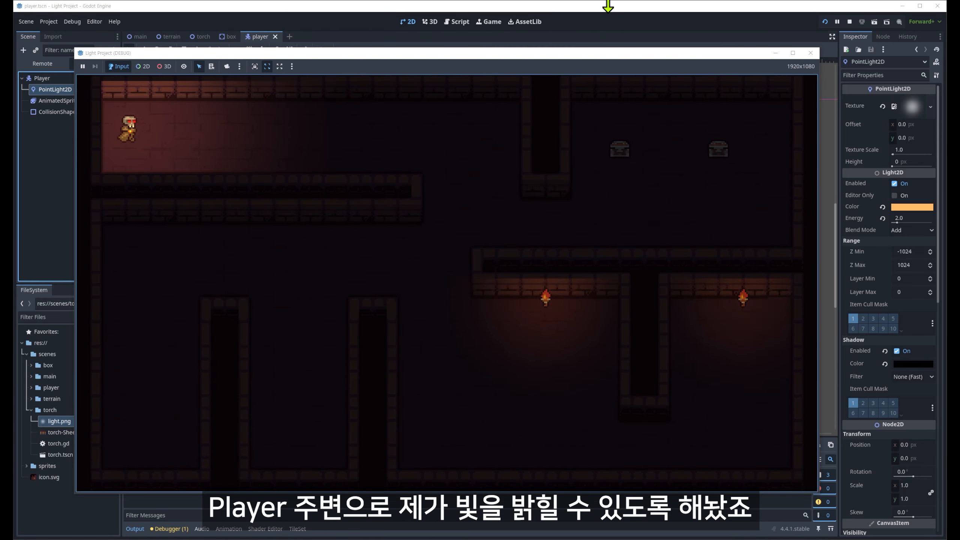
key("Right")
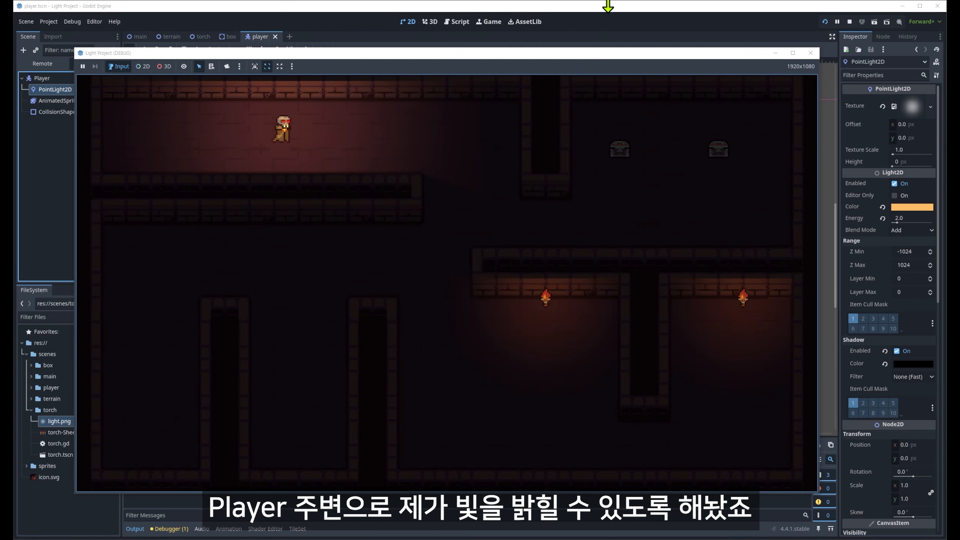
key("Right")
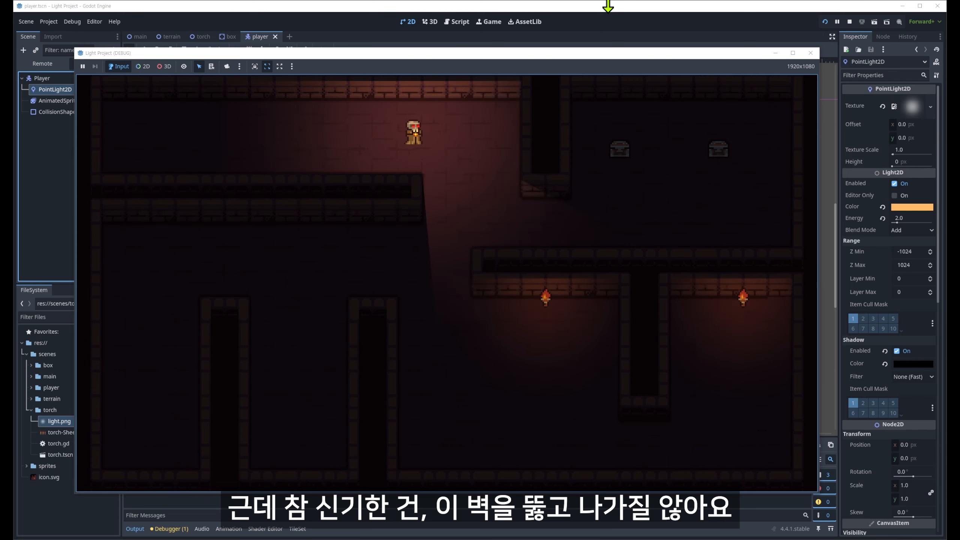
key("Down")
key("Right")
key("Up")
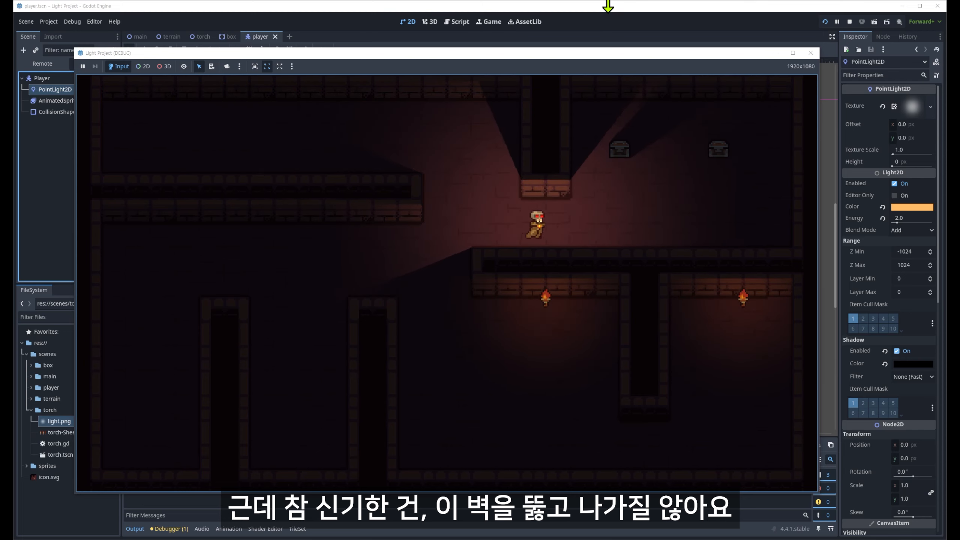
key("Down")
key("Up")
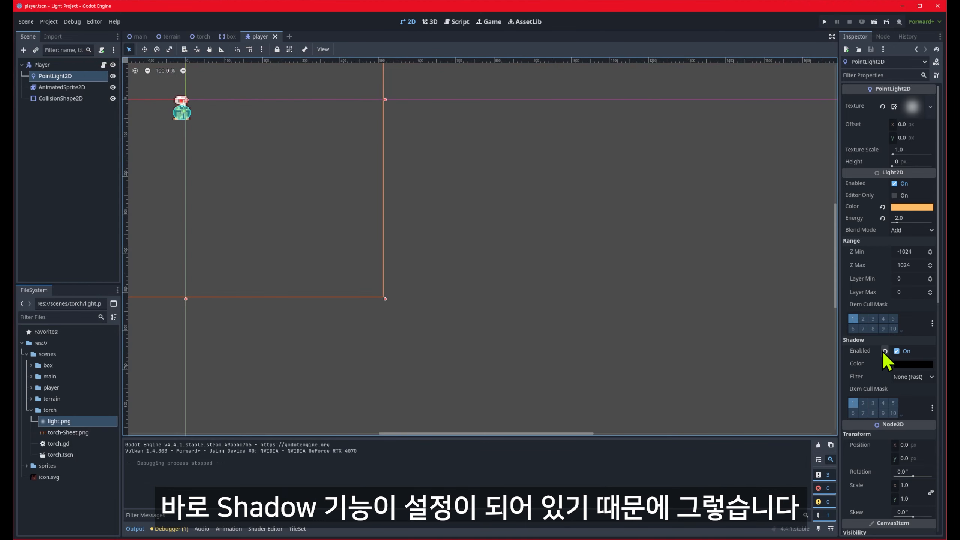
Disable Shadow on the player's PointLight2D and run the project, walking the player around the walls and chests to compare the lighting
left_click(895, 351)
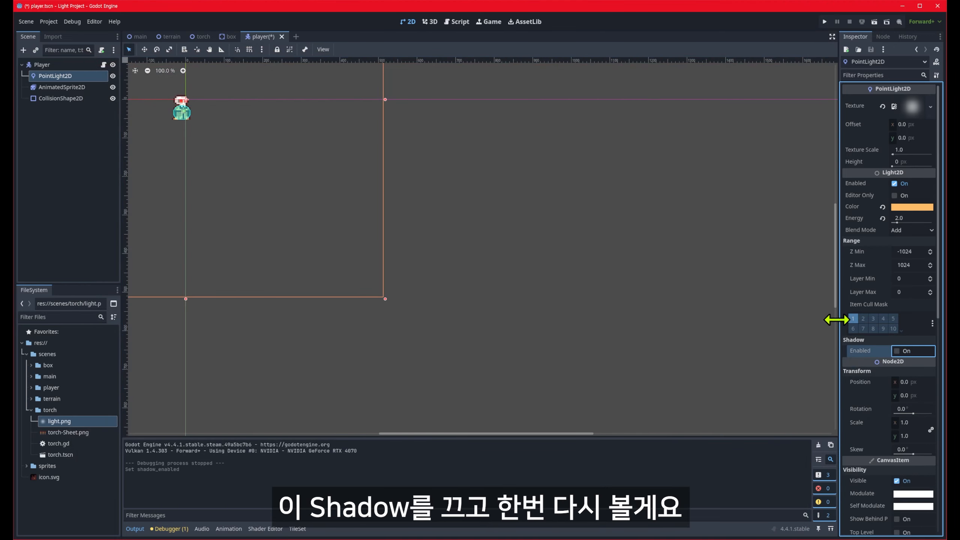
key("F5")
left_click_drag(468, 44, 704, 49)
key("Right")
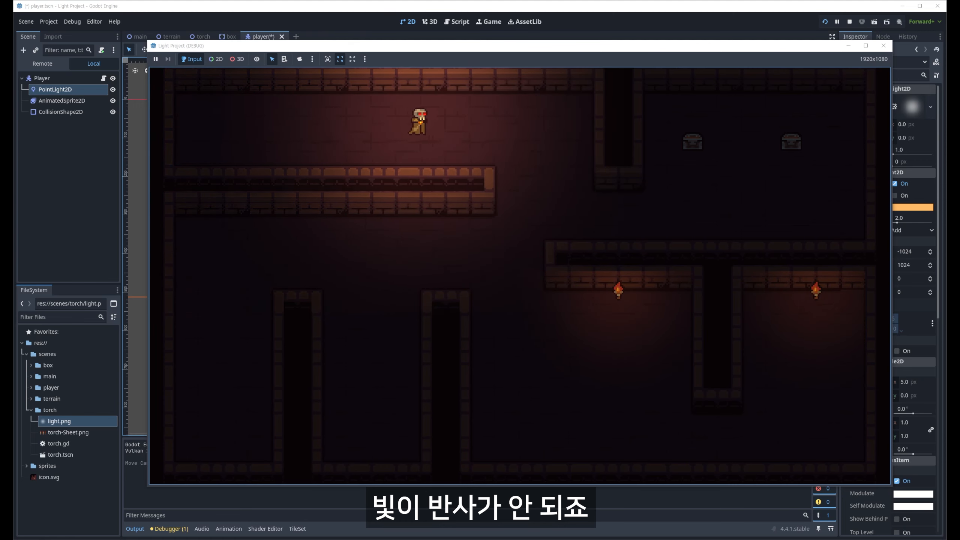
key("Down")
key("Right")
key("Down")
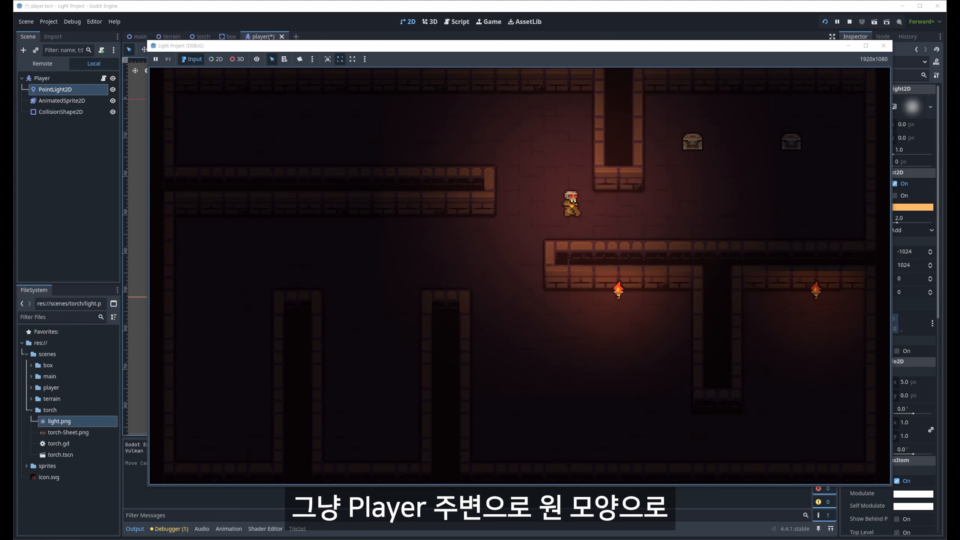
key("Right")
key("Up")
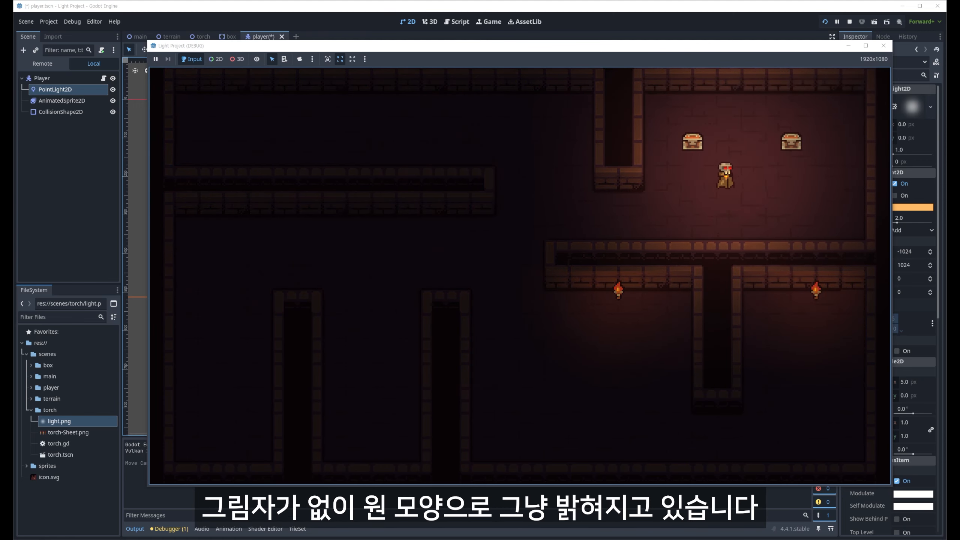
key("Down")
key("Left")
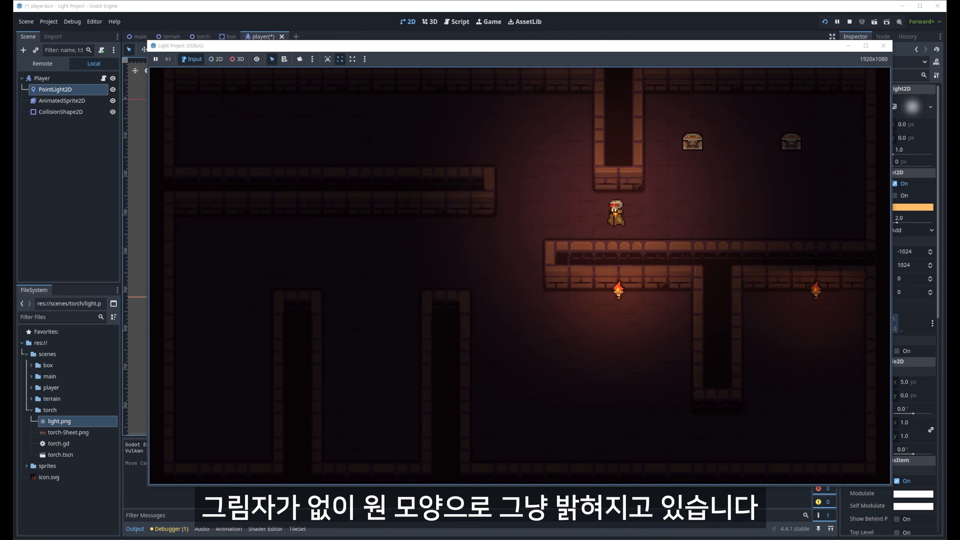
key("Left")
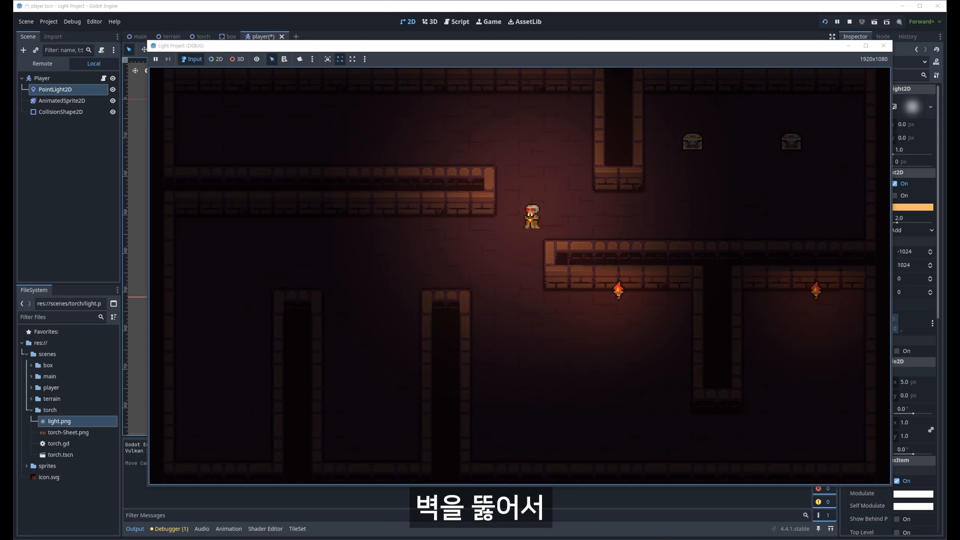
key("F8")
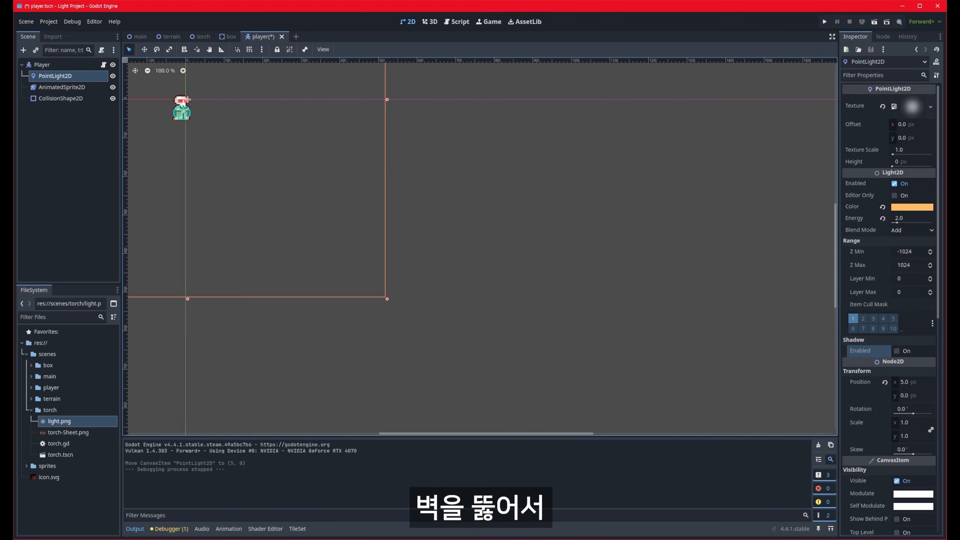
Enable Shadow on the player's PointLight2D and run the project, walking the player to the chests to check the cast shadows
left_click(896, 351)
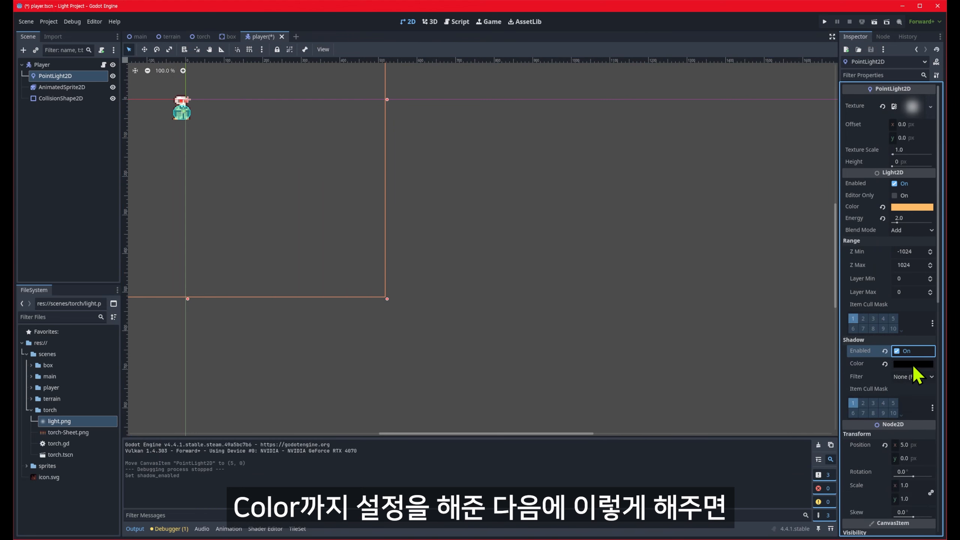
key("F5")
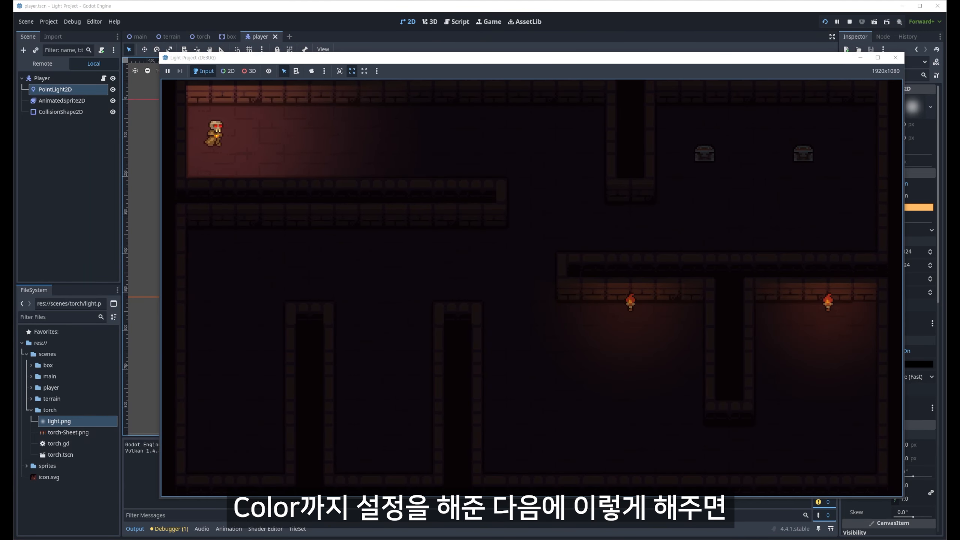
key("Right")
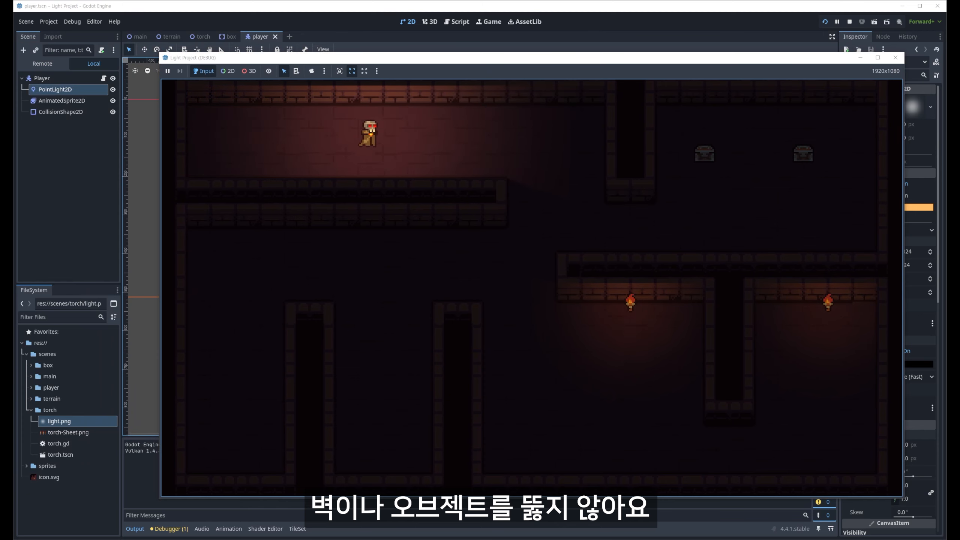
key("Down")
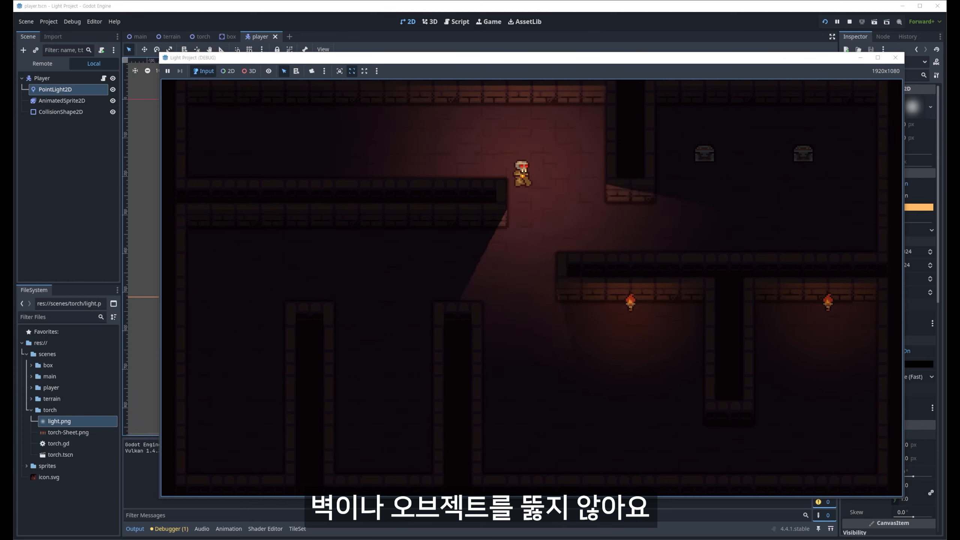
key("Right")
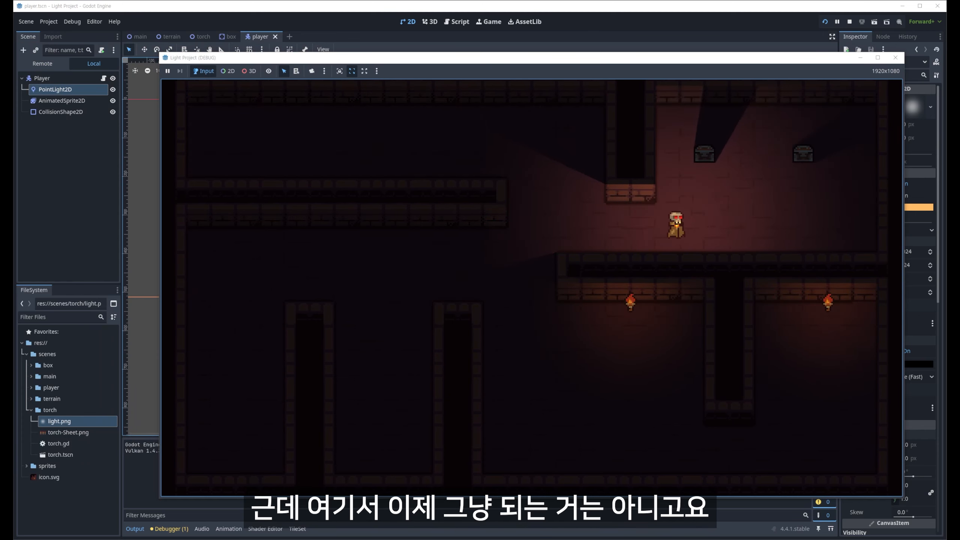
key("Right")
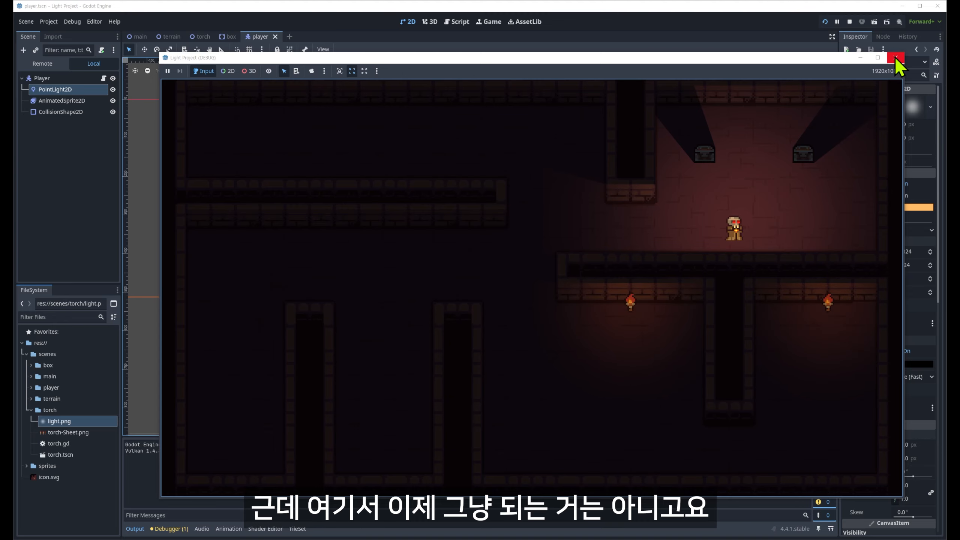
left_click(895, 58)
Show the box scene and frame its LightOccluder2D node to examine the occluder polygon around the chest
left_click(223, 36)
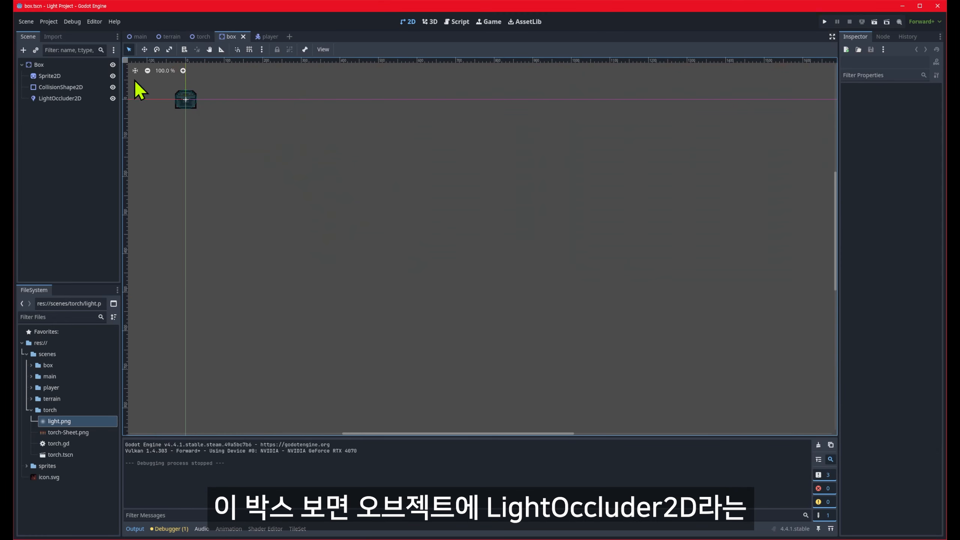
left_click(57, 102)
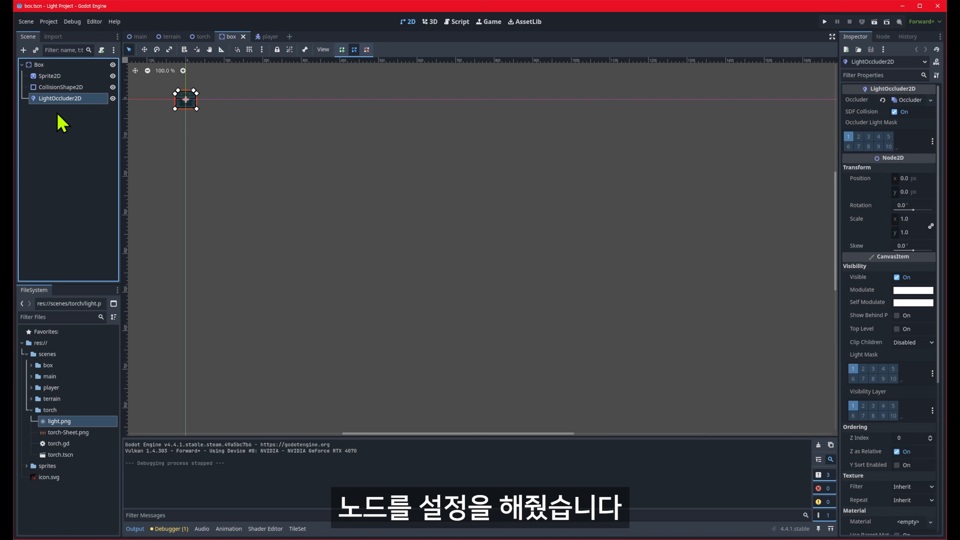
middle_click_drag(203, 146, 389, 278)
scroll(378, 261, "up", 6)
Clear the box's LightOccluder2D occluder and assign a new OccluderPolygon2D to it
left_click(930, 100)
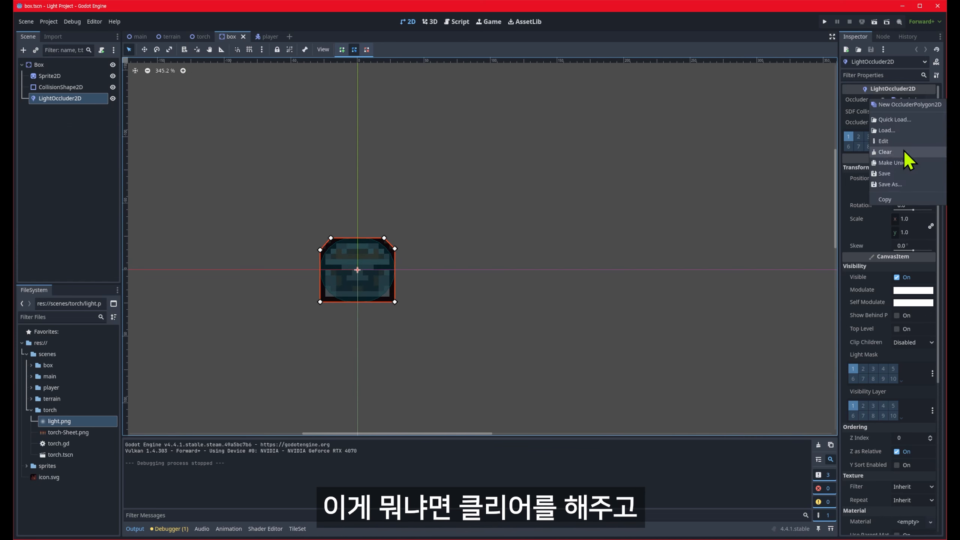
left_click(908, 153)
scroll(423, 291, "up", 2)
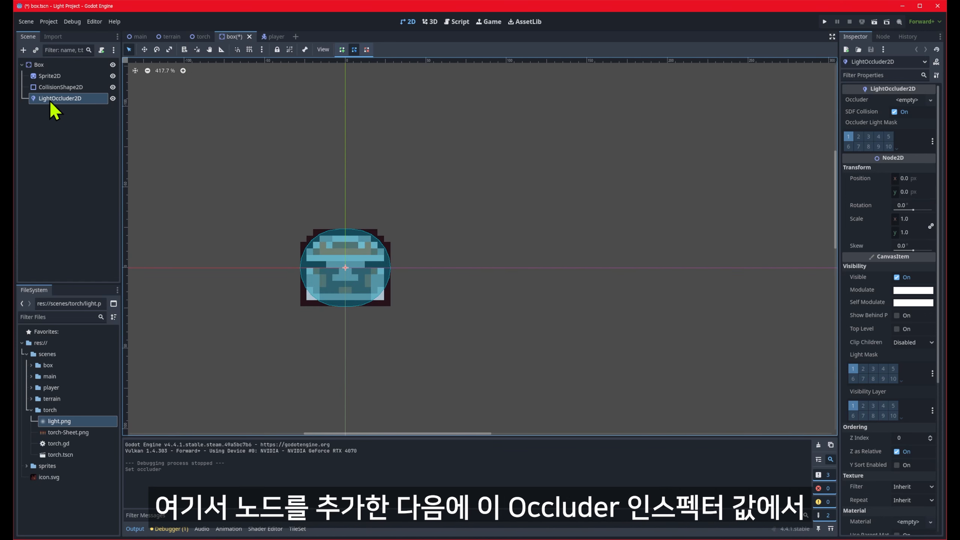
left_click(910, 101)
left_click(912, 111)
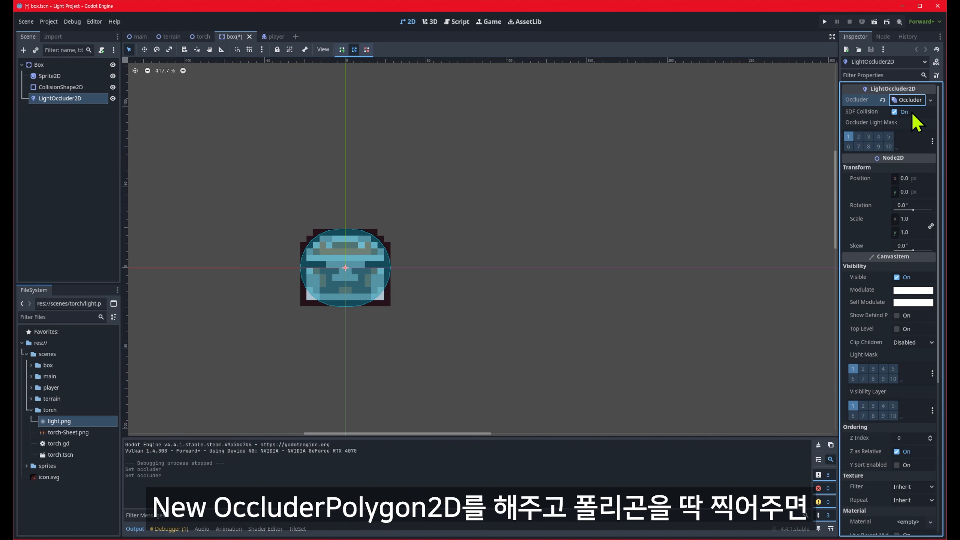
Draw a closed six-point occluder polygon around the chest sprite for the box's LightOccluder2D, with cut upper corners
scroll(290, 268, "up", 5)
left_click(305, 228)
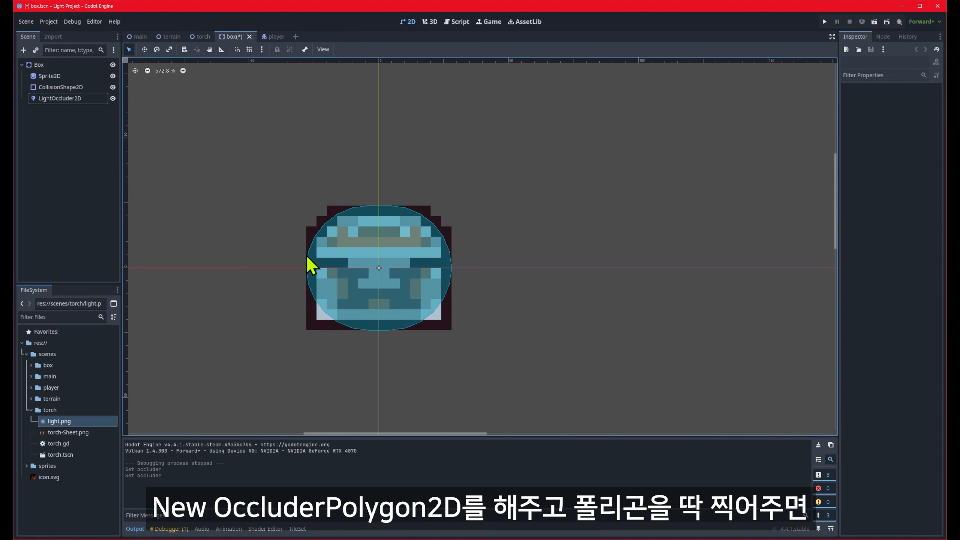
left_click(72, 99)
left_click(309, 227)
left_click(306, 328)
left_click(449, 327)
left_click(452, 226)
left_click(428, 206)
left_click(329, 206)
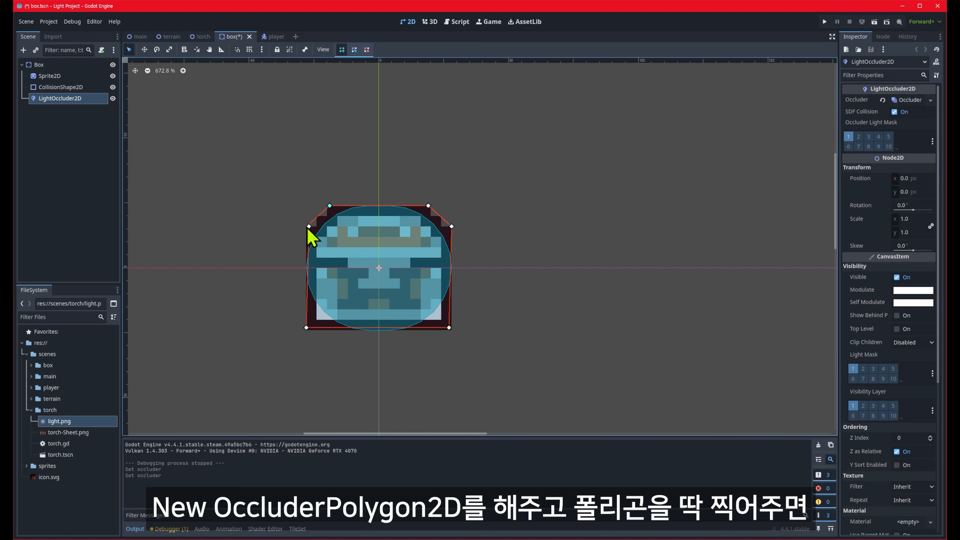
left_click(309, 227)
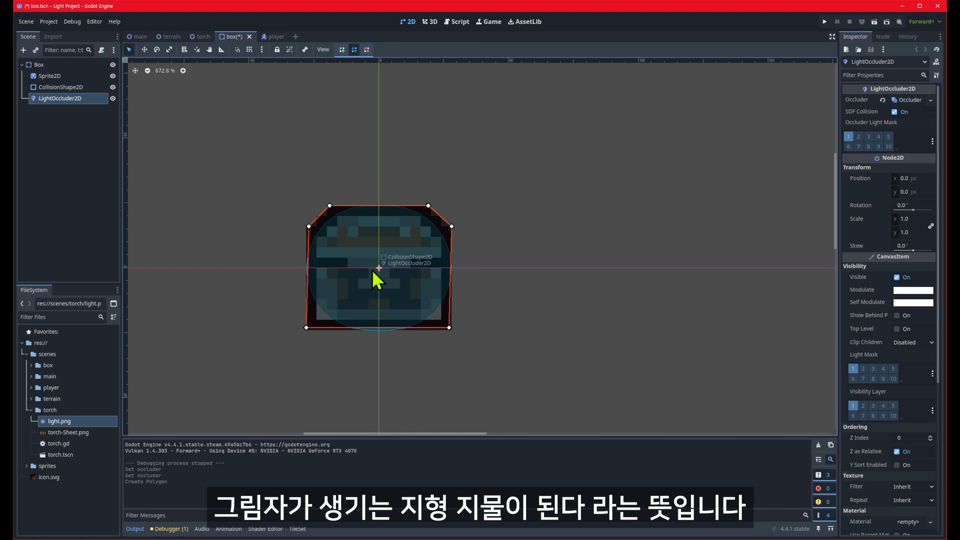
Fine-tune the occluder polygon's vertices so they line up with the chest sprite's outer pixel corners
scroll(310, 228, "up", 5)
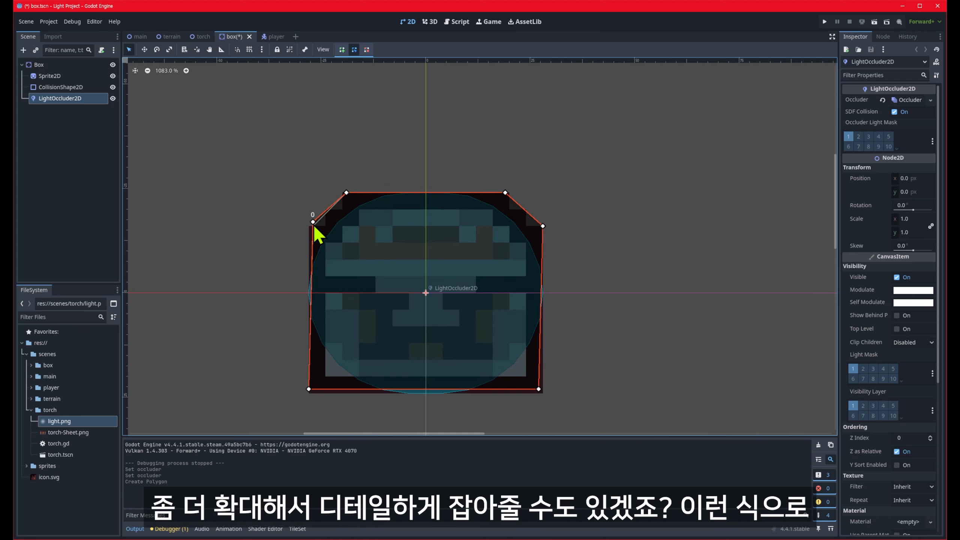
left_click_drag(309, 228, 309, 227)
left_click_drag(309, 391, 309, 395)
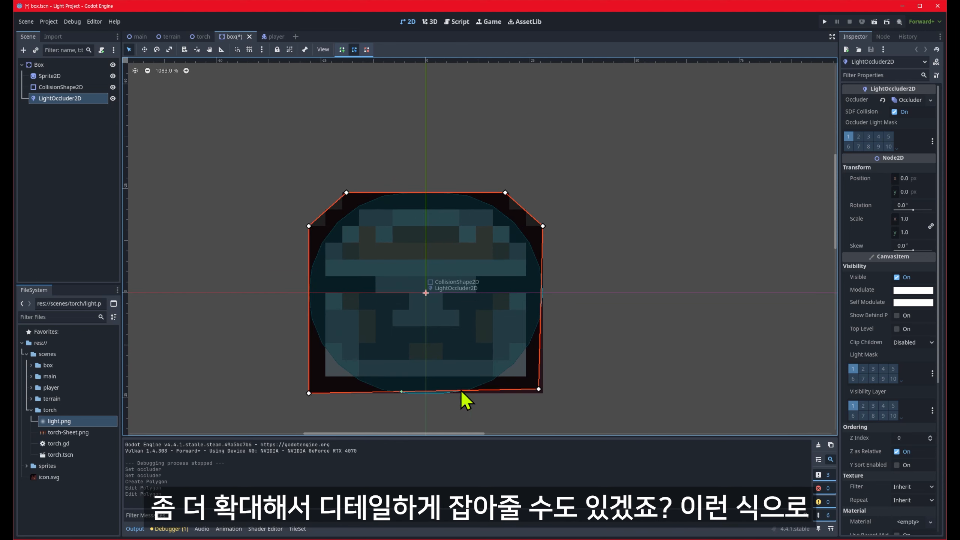
left_click_drag(538, 392, 543, 396)
left_click_drag(506, 195, 509, 196)
left_click_drag(346, 194, 341, 194)
scroll(554, 327, "down", 7)
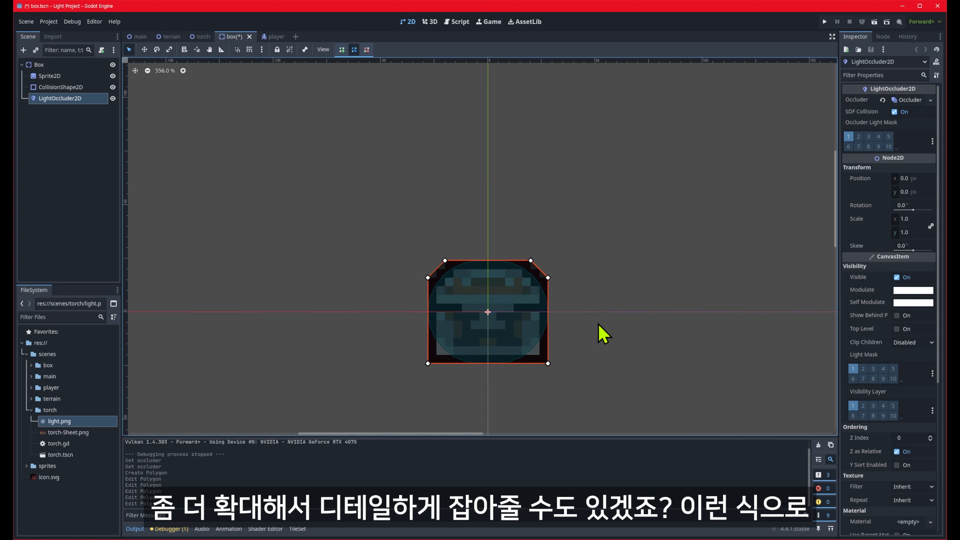
middle_click_drag(639, 325, 490, 285)
Look through the torch, box and player scenes to review the PointLight2D shadow setting alongside the LightOccluder2D
left_click(202, 36)
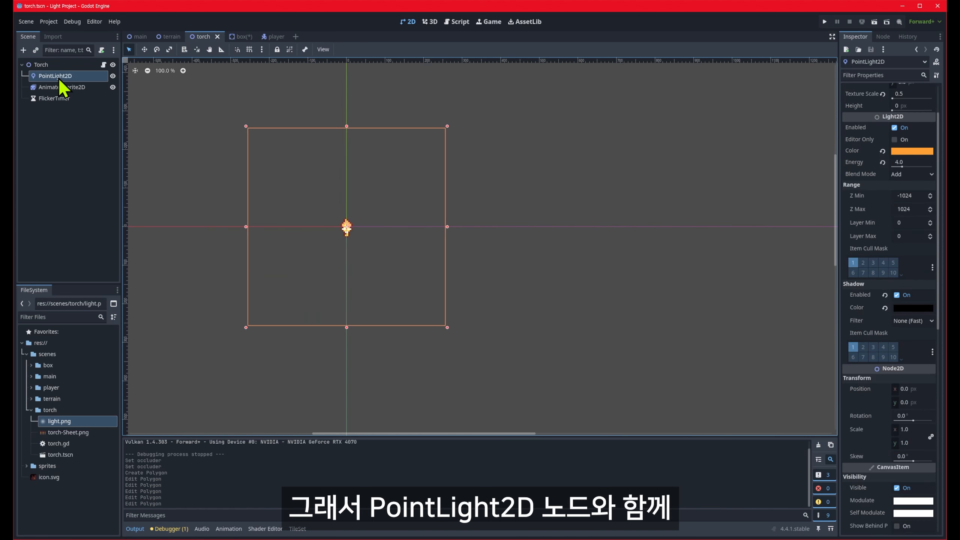
left_click(242, 37)
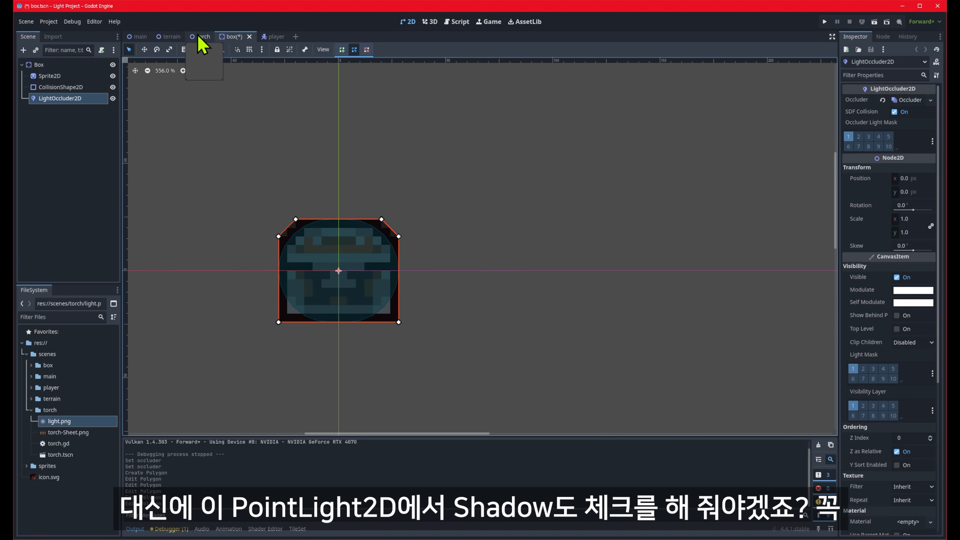
left_click(273, 37)
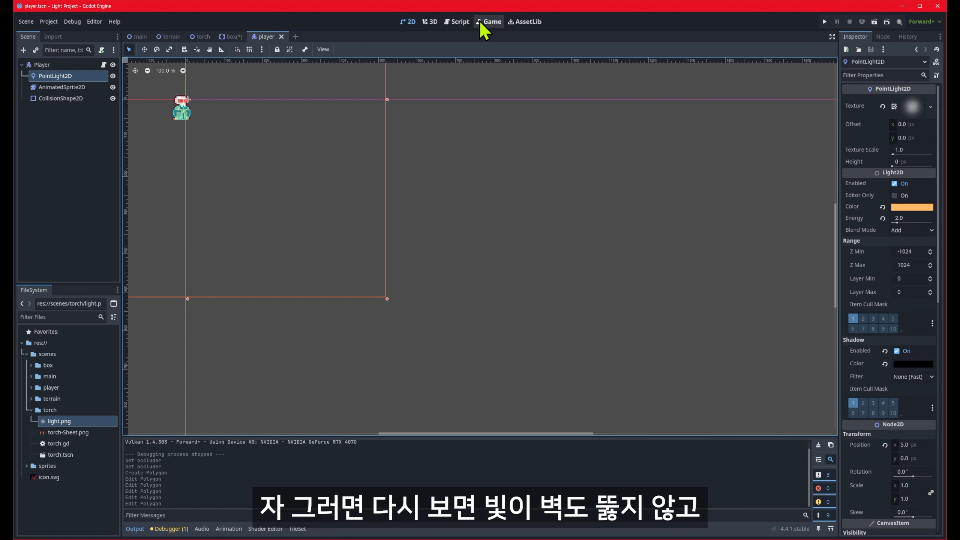
Run the project and walk the player past the walls and chests to check the shadows, ending in the lower corridor, and close the game
key("F5")
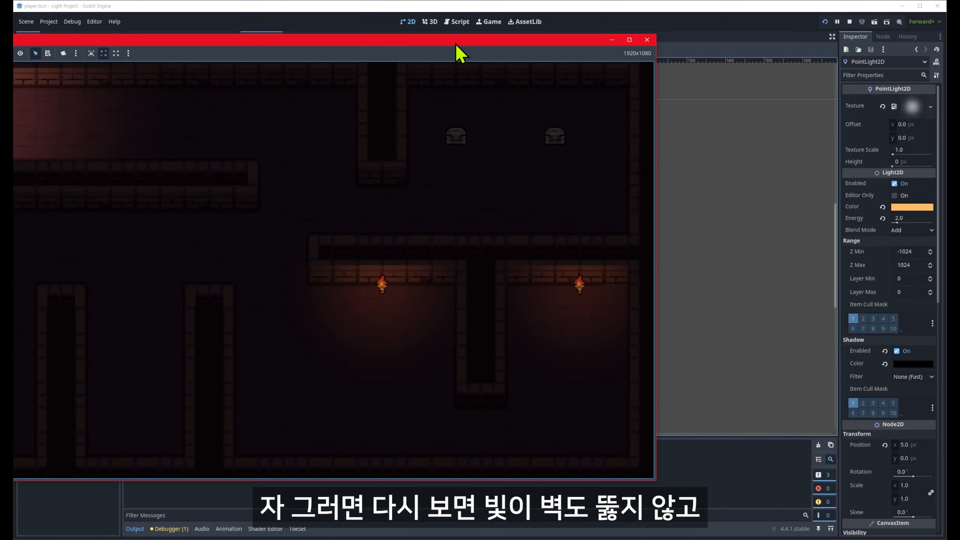
key("Right")
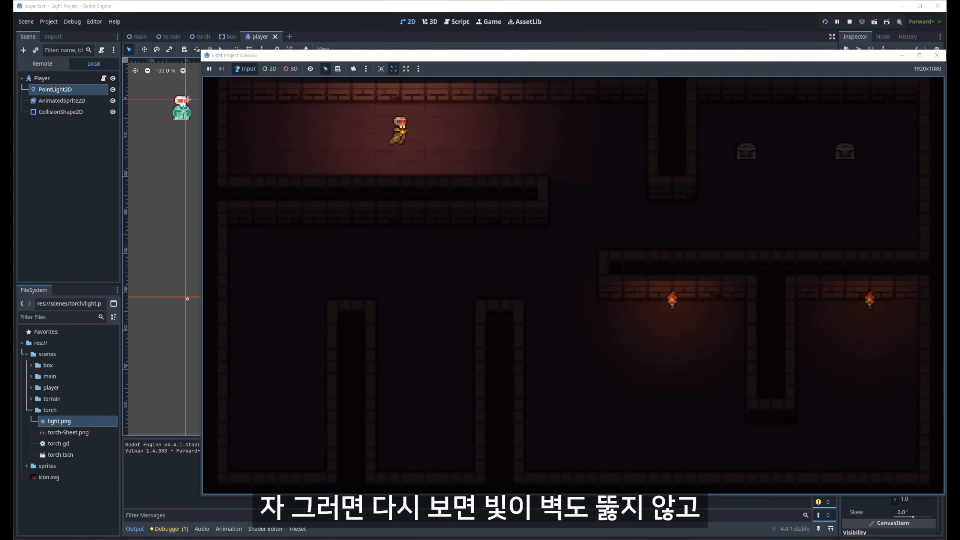
key("Down")
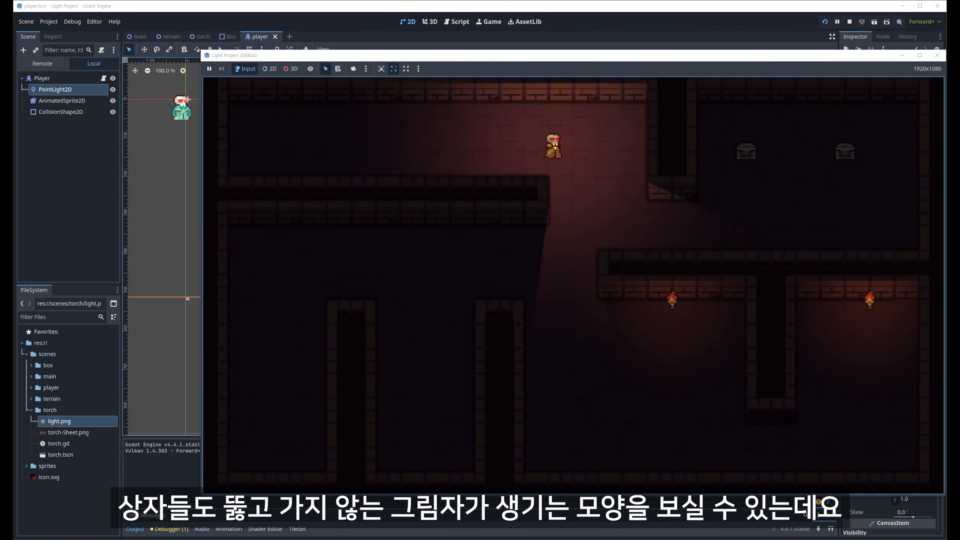
key("Right")
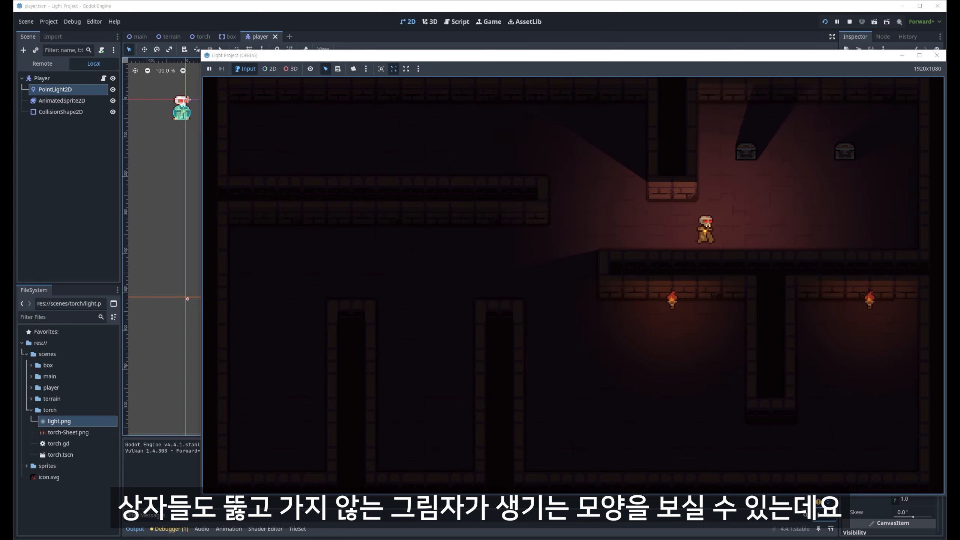
key("Up")
key("Left")
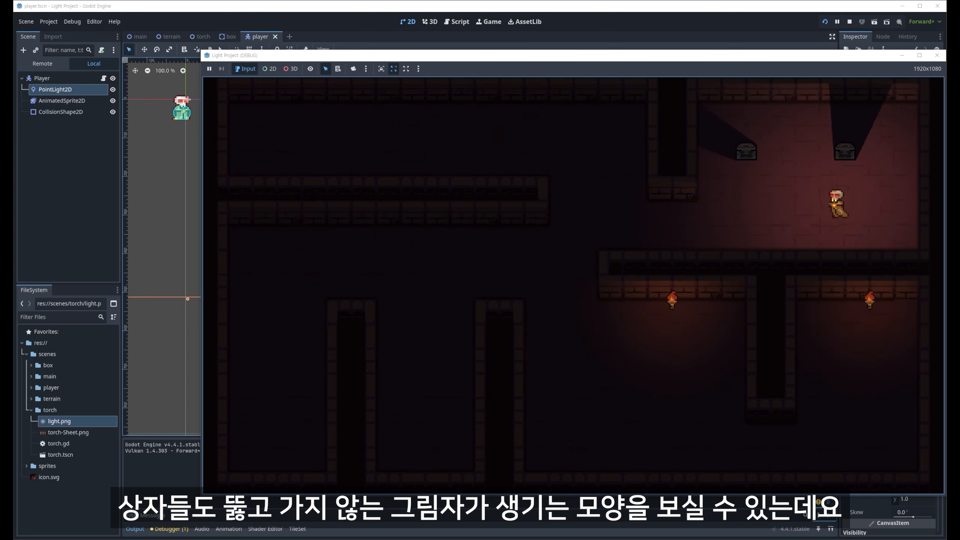
key("Down")
key("Left")
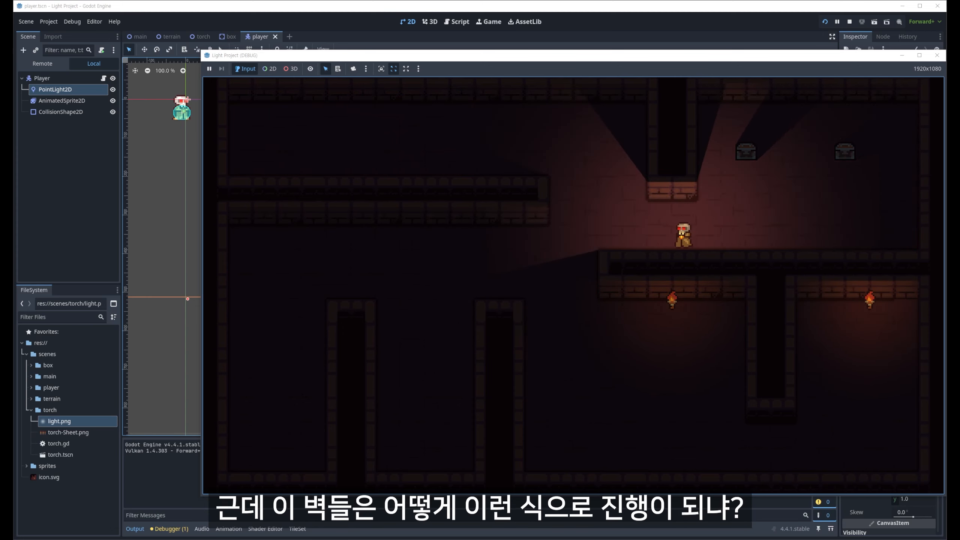
key("Down")
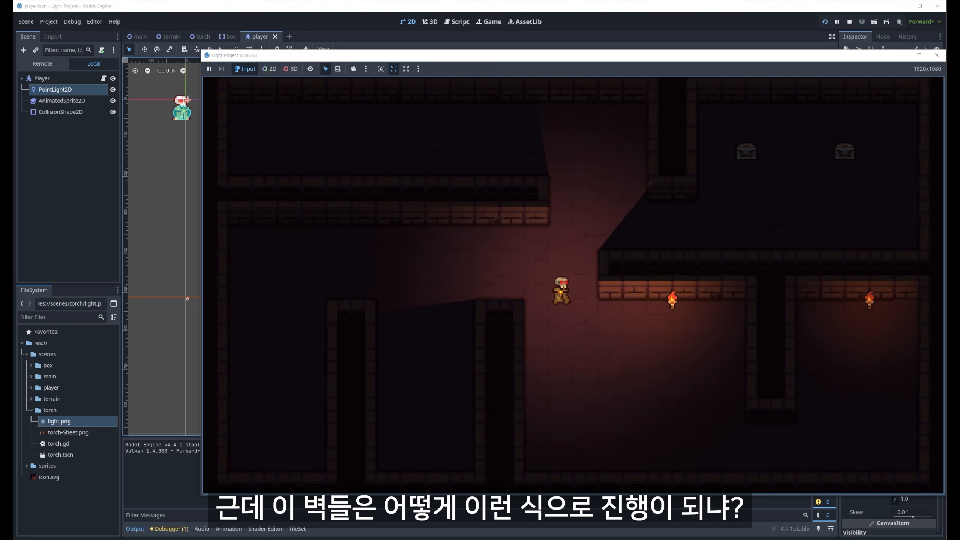
left_click(936, 55)
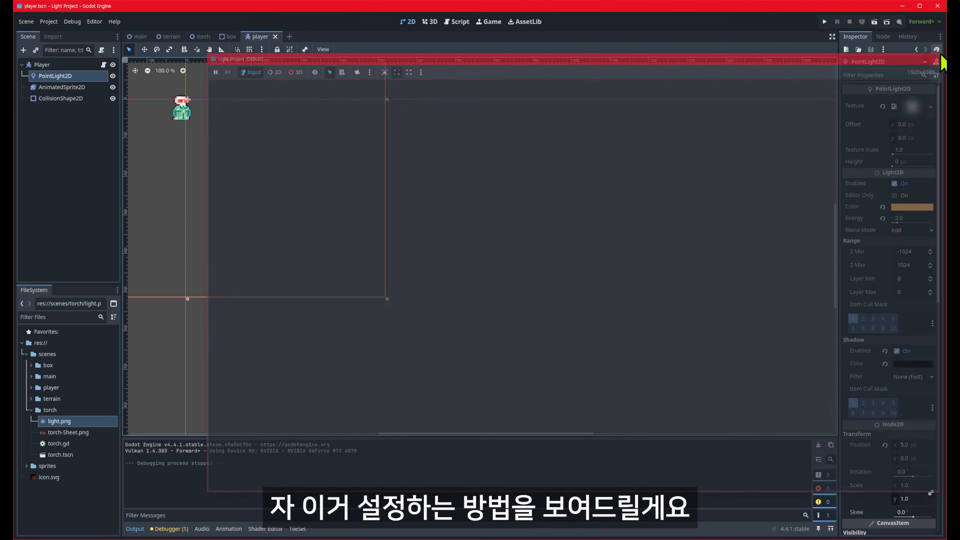
Show the terrain scene's TileMapLayer and expand its TileSet resource to examine the Occlusion Layers setting
left_click(169, 37)
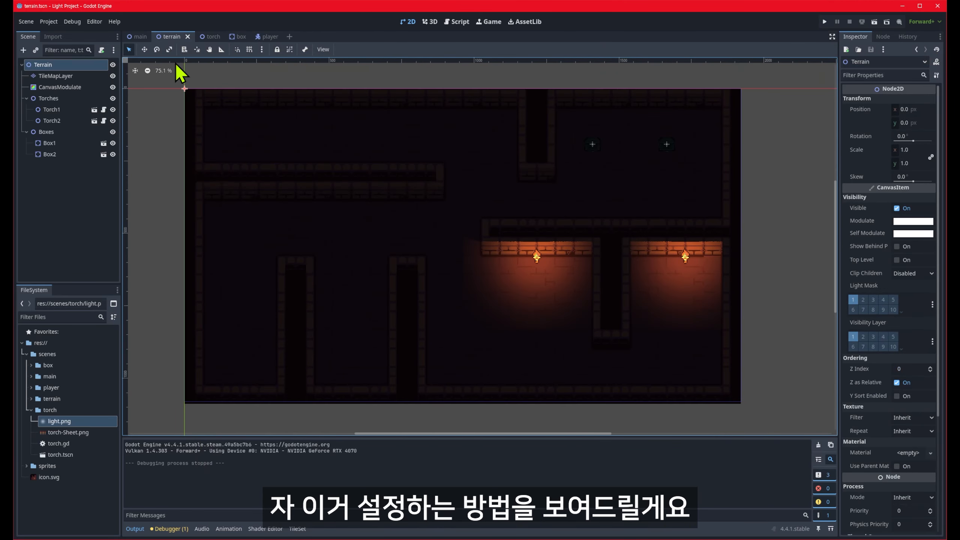
left_click(69, 77)
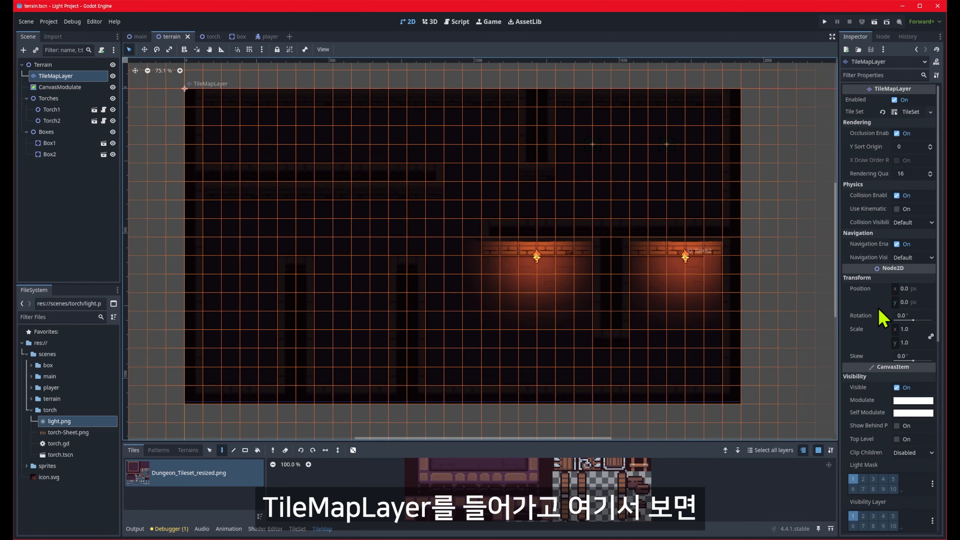
left_click(911, 112)
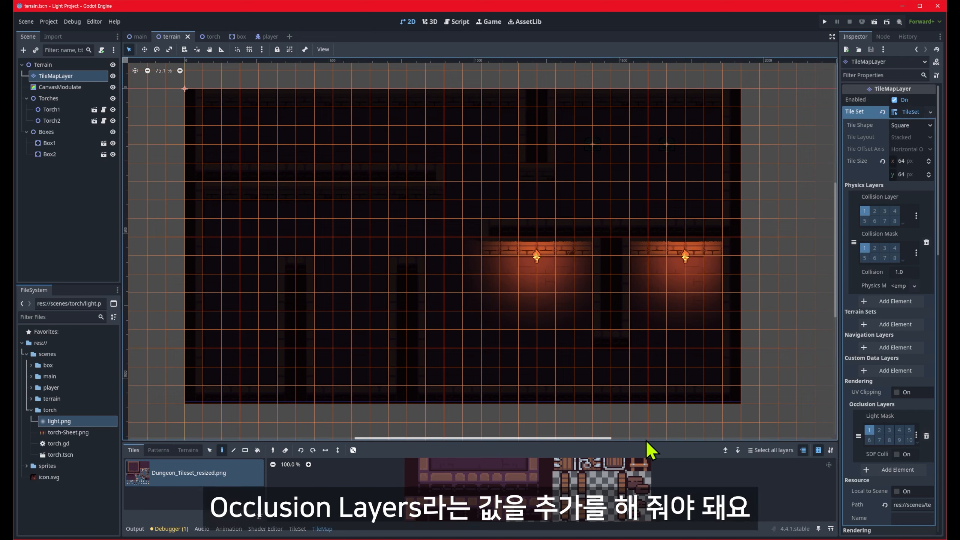
Enlarge the TileSet editor and show the Occlusion Layer 0 paint property to examine which tiles are covered
left_click_drag(646, 443, 644, 250)
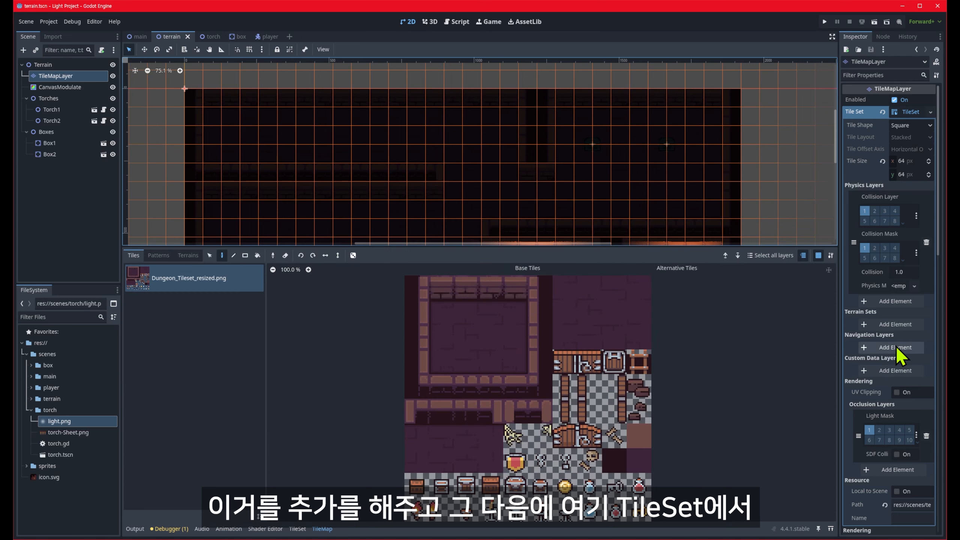
left_click(298, 528)
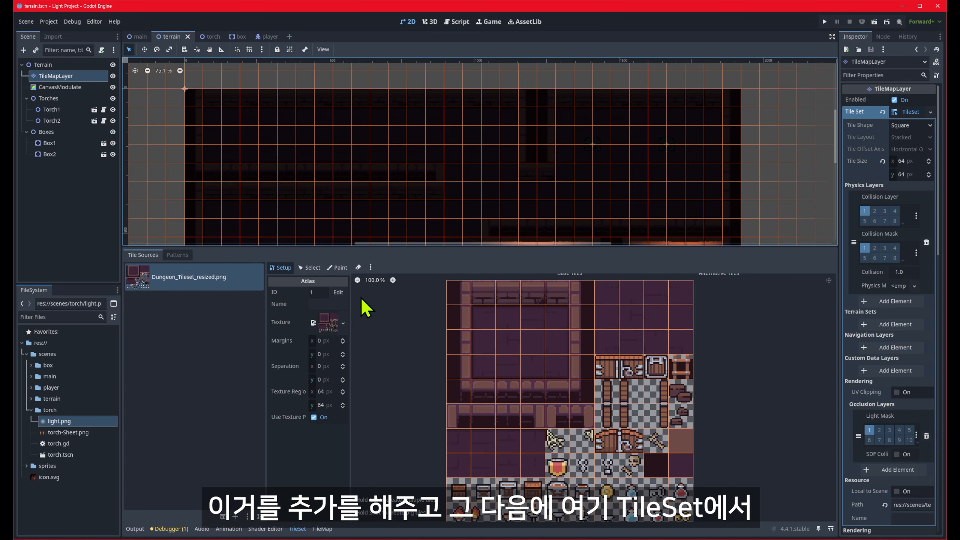
left_click(337, 268)
left_click(325, 295)
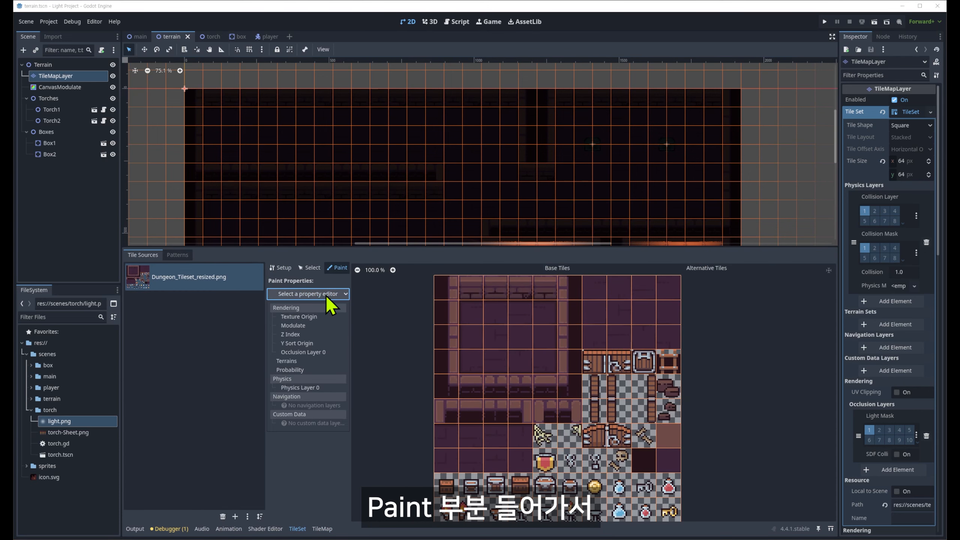
left_click(321, 353)
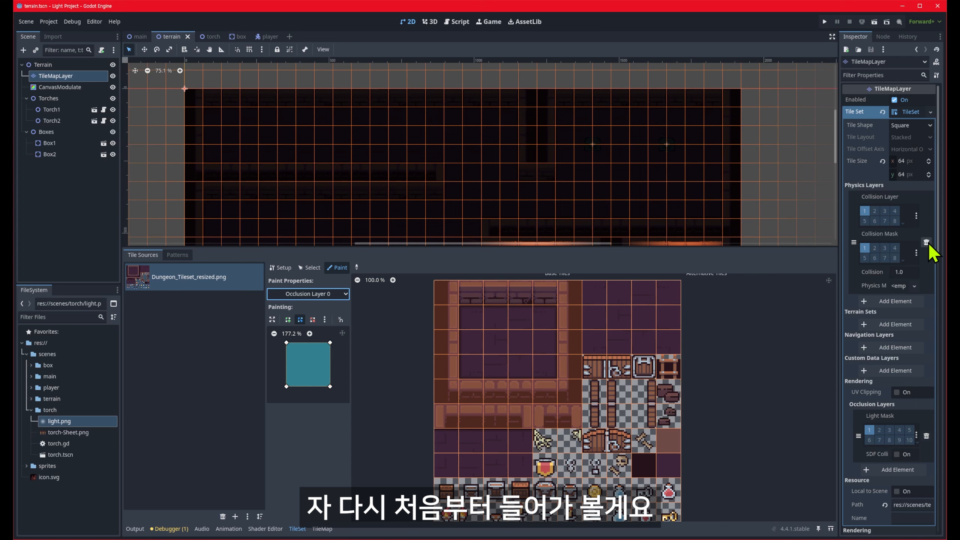
Replace the TileSet's occlusion layer with a new one and paint Occlusion Layer 0 onto the dungeon wall tiles
left_click(926, 436)
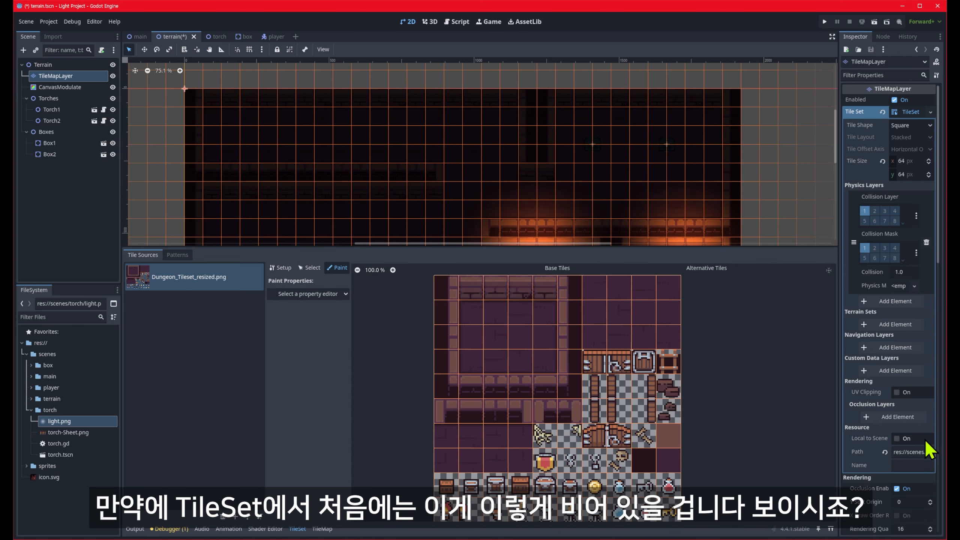
left_click(900, 421)
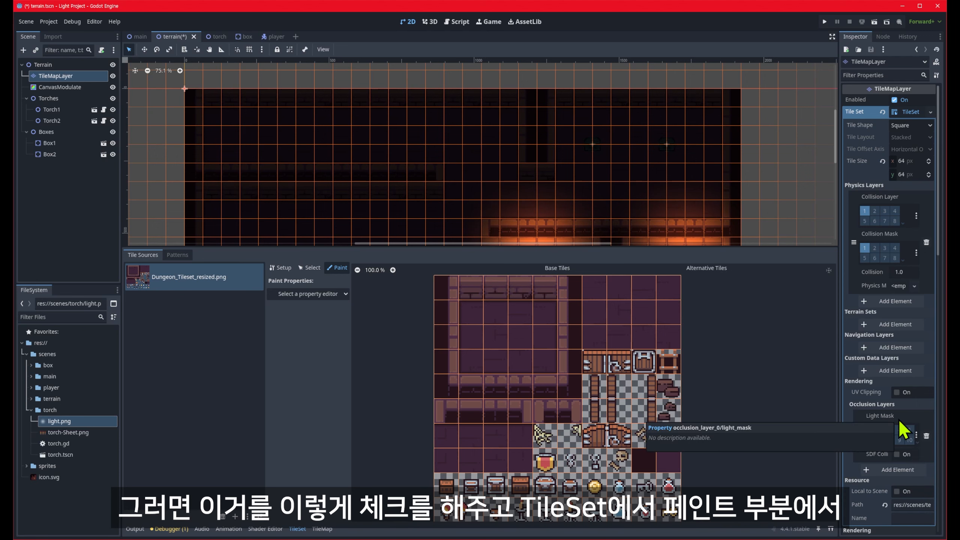
left_click(297, 528)
left_click(298, 529)
left_click(331, 268)
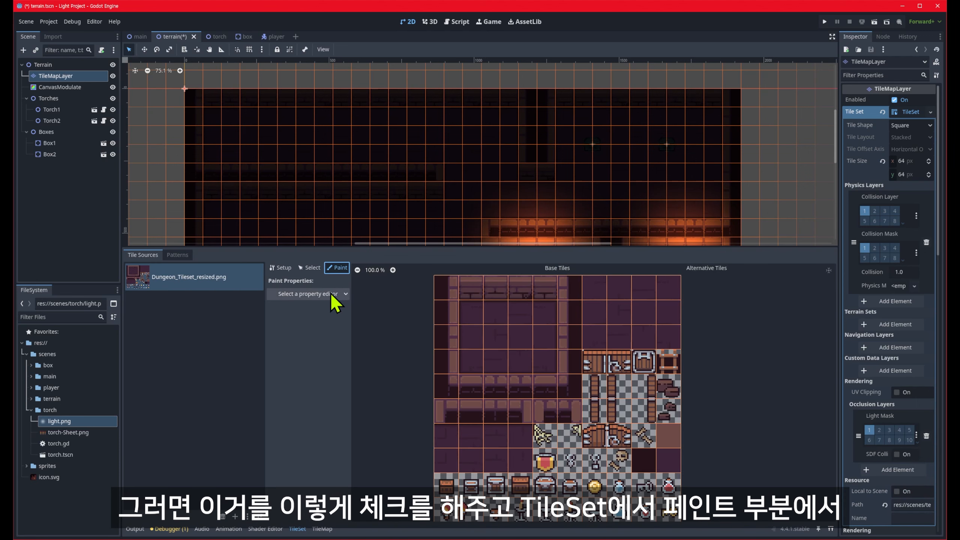
left_click(332, 294)
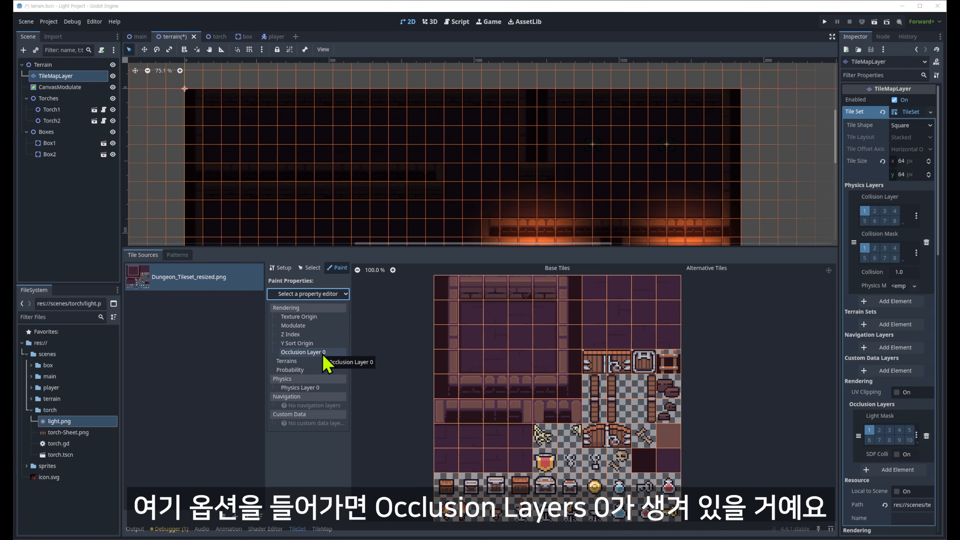
left_click(322, 353)
mouse_move(439, 317)
left_mouse_down()
mouse_move(566, 339)
mouse_move(568, 291)
left_mouse_up()
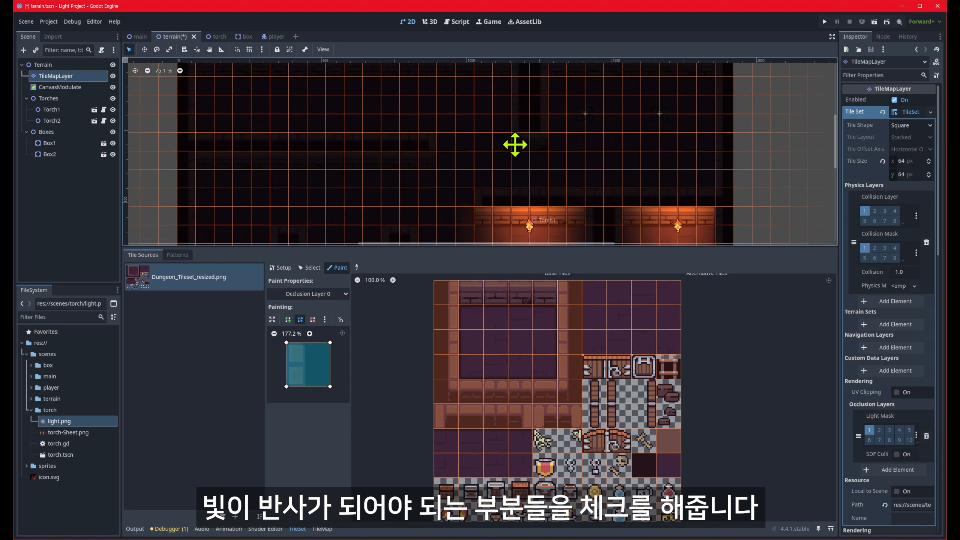
Try narrowing the Occlusion Layer 0 polygon to the left half of the tile and reset it to the full tile
scroll(503, 172, "down", 2)
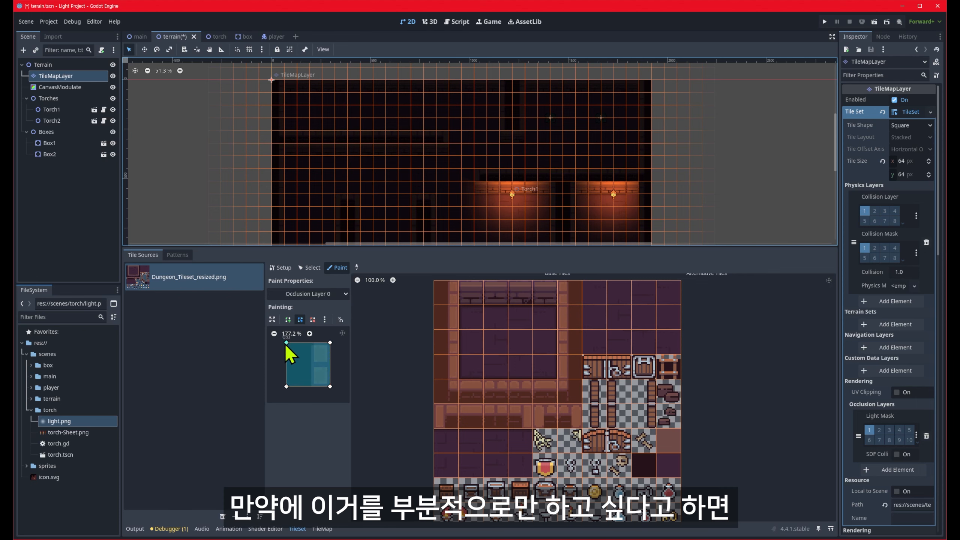
left_click_drag(340, 389, 319, 389)
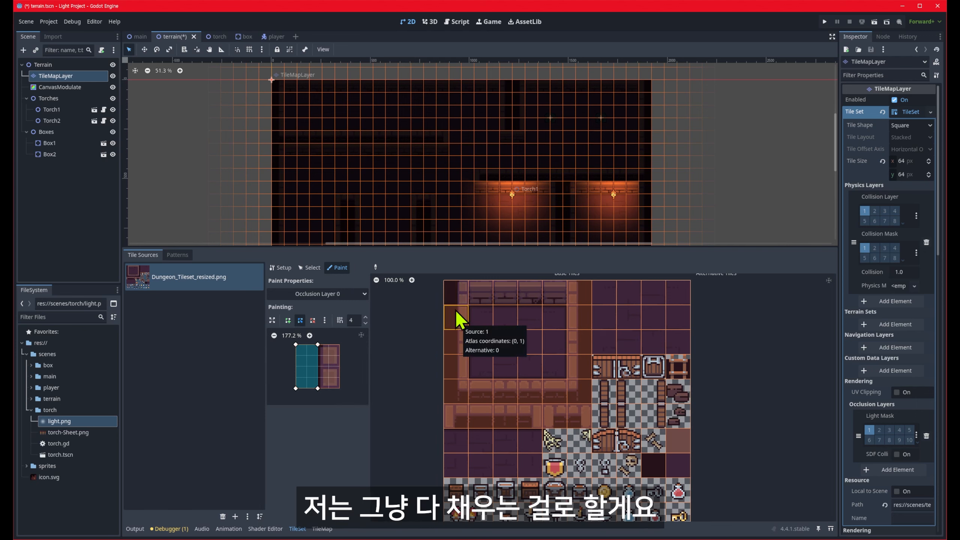
key("f")
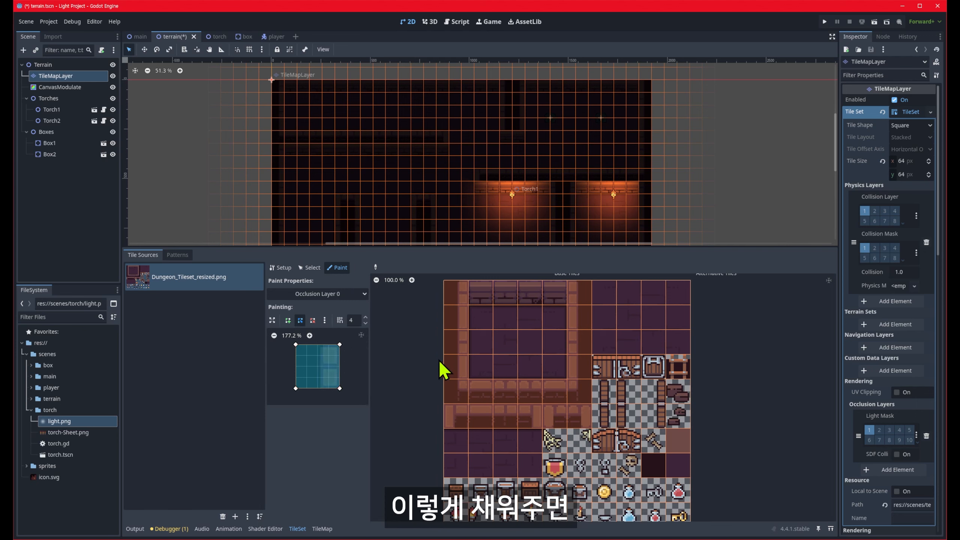
Delete the TileSet's occlusion layer and run the project, walking the player along the upper corridor to check the light at the walls
left_click(926, 436)
key("F5")
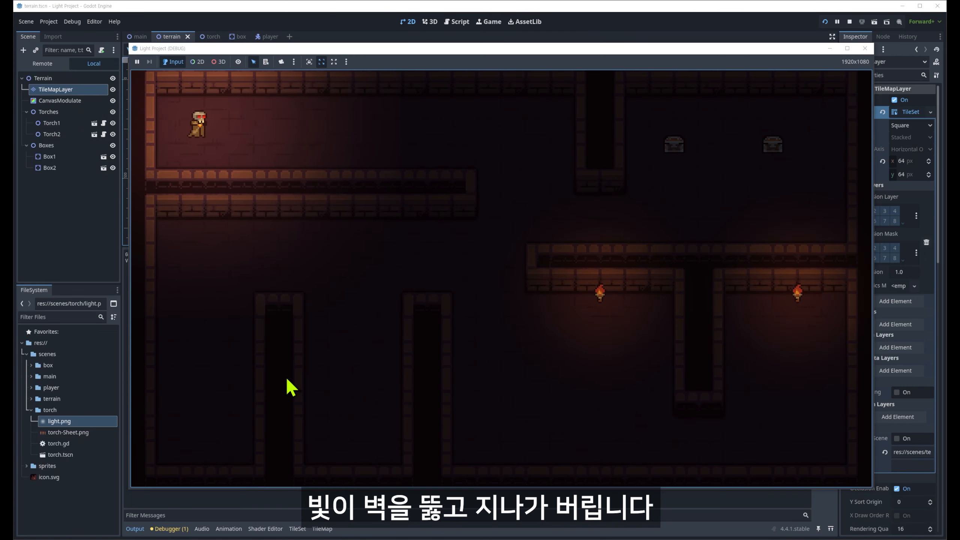
key("Right")
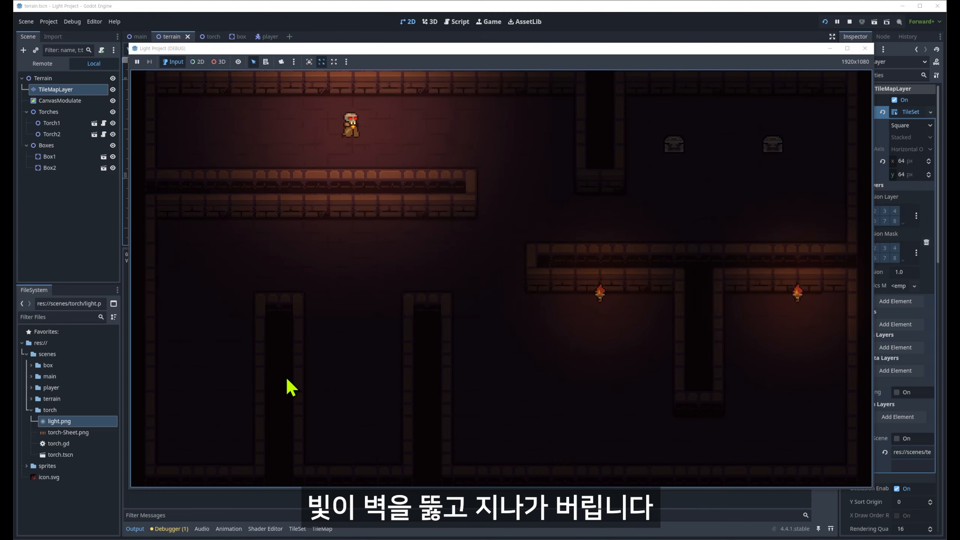
key("F8")
Show the box scene to examine its LightOccluder2D node for comparison with the TileSet's occlusion layer
left_click(241, 37)
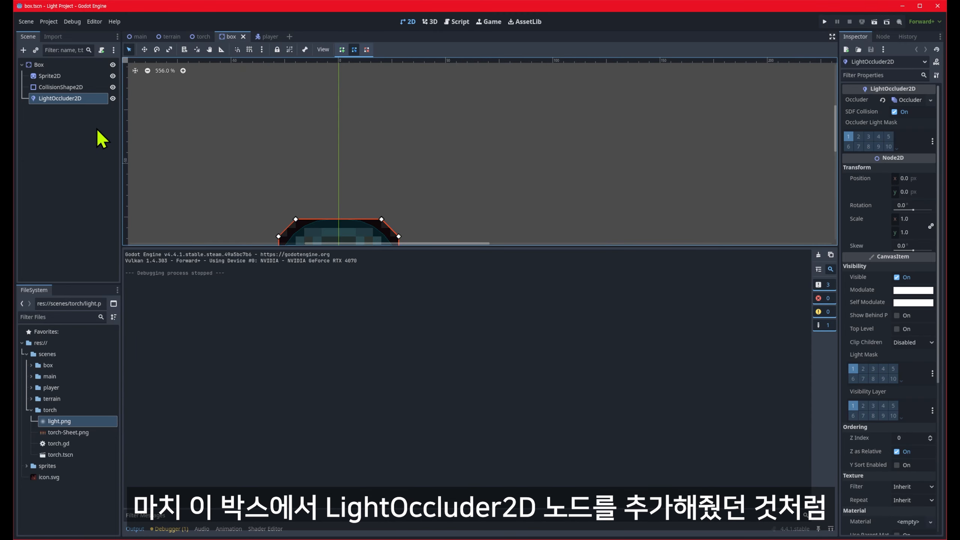
Add an occlusion layer to the TileSet of the terrain scene's TileMapLayer
left_click(61, 101)
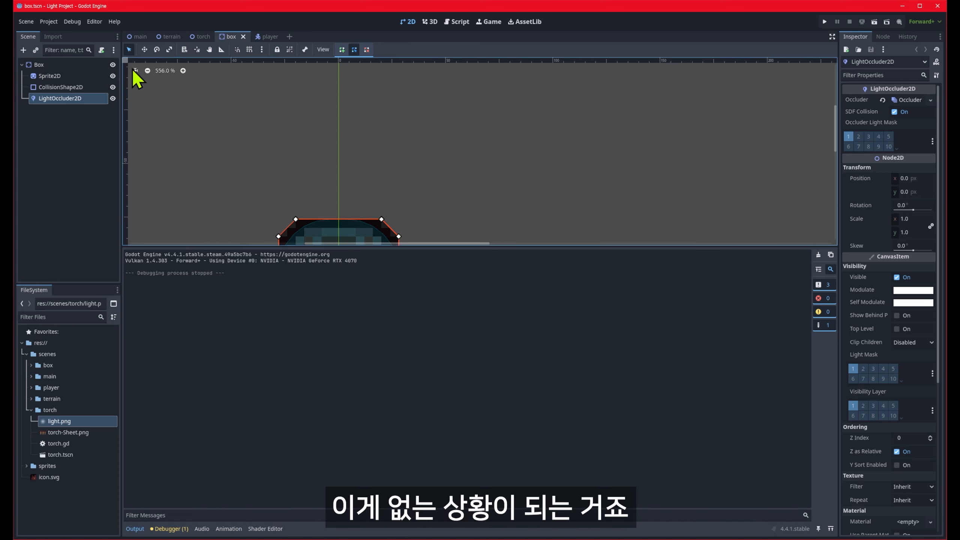
left_click(166, 37)
left_click(65, 78)
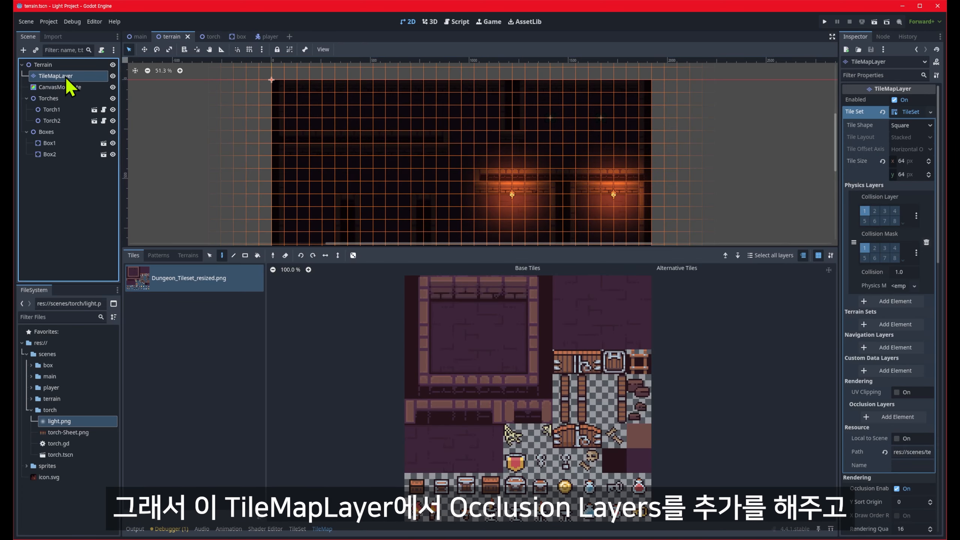
left_click(898, 417)
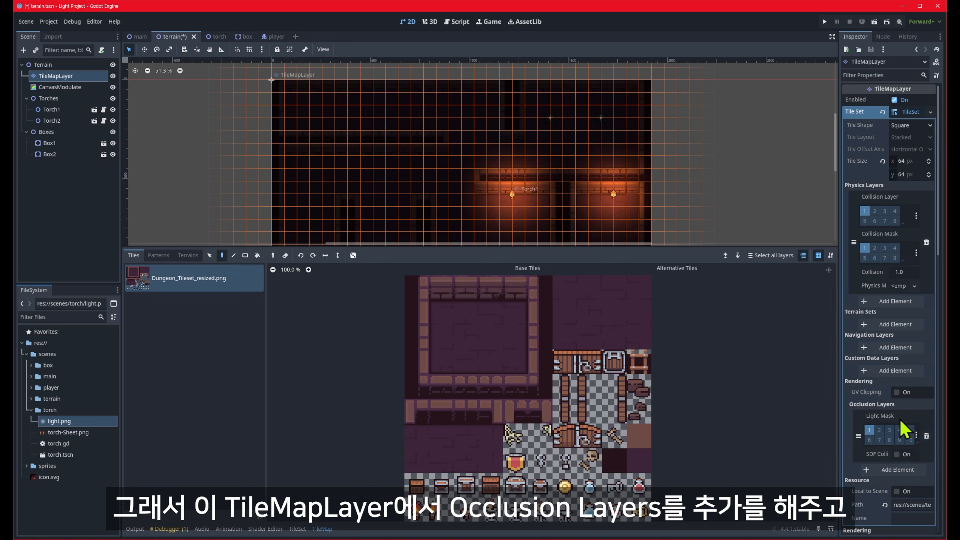
Paint Occlusion Layer 0 onto the dungeon wall tiles in the TileSet
left_click(297, 528)
left_click(332, 267)
left_click(331, 295)
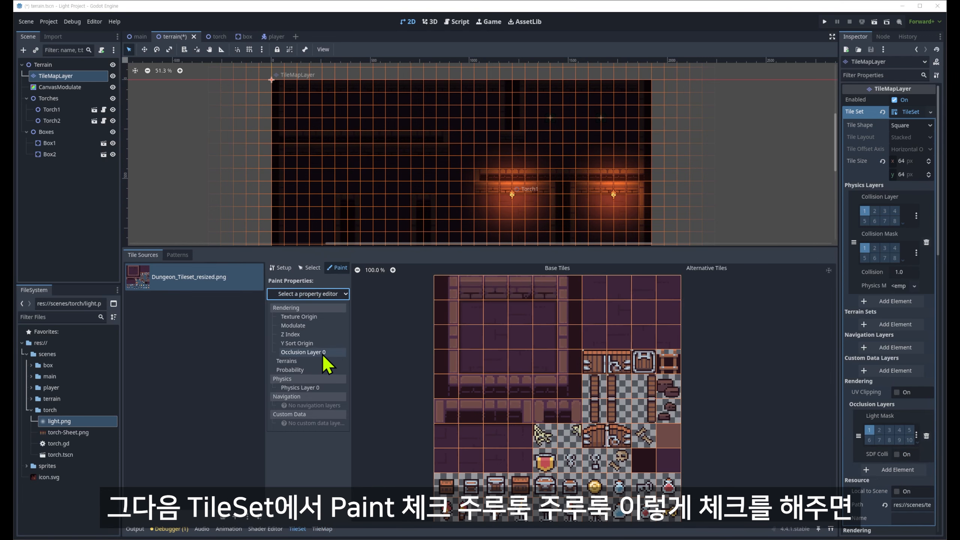
left_click(323, 353)
mouse_move(459, 281)
left_mouse_down()
mouse_move(464, 391)
mouse_move(561, 422)
mouse_move(582, 336)
mouse_move(578, 289)
left_mouse_up()
left_click_drag(556, 384, 484, 393)
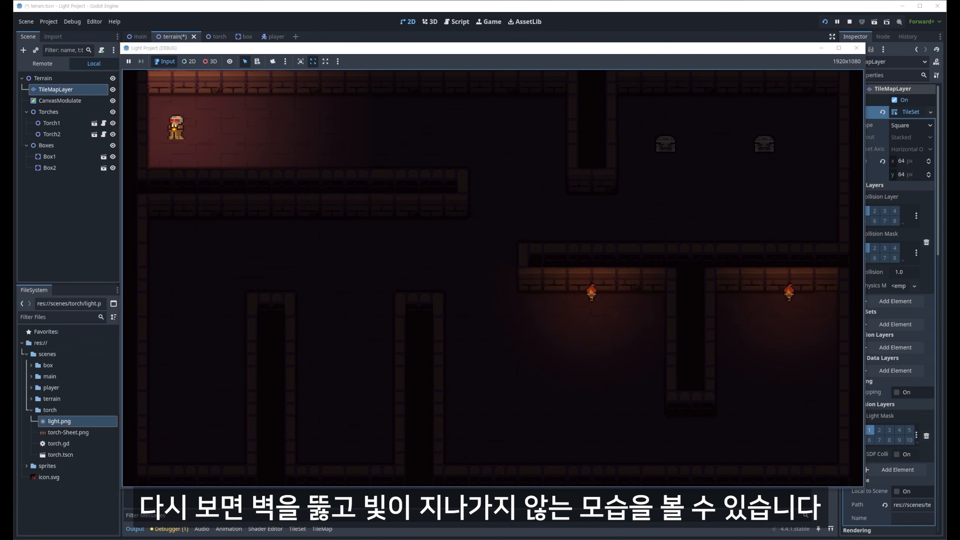
Run the project and walk the player along the upper corridor and down between the walls to check how they block light, and close the game
key("Right")
key("Right")
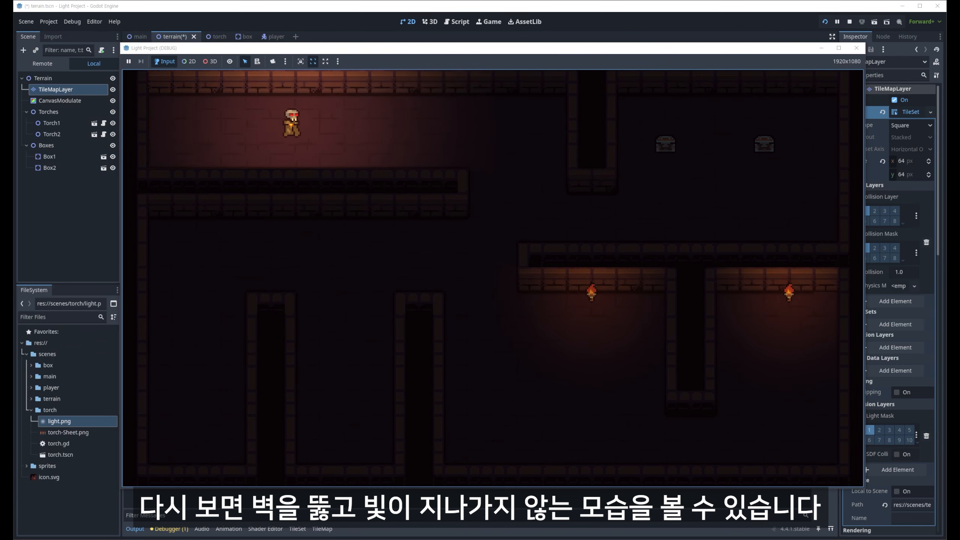
key("Right")
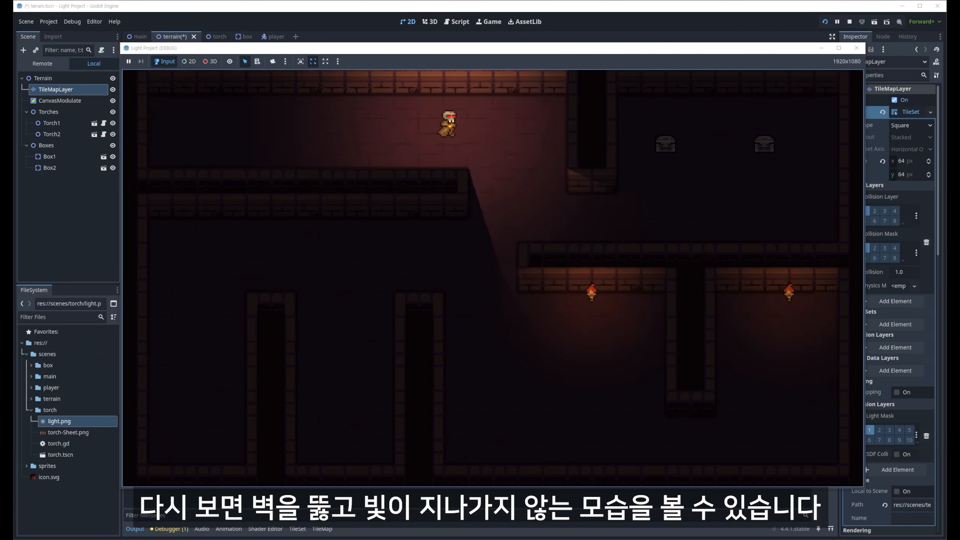
key("Down")
key("Right")
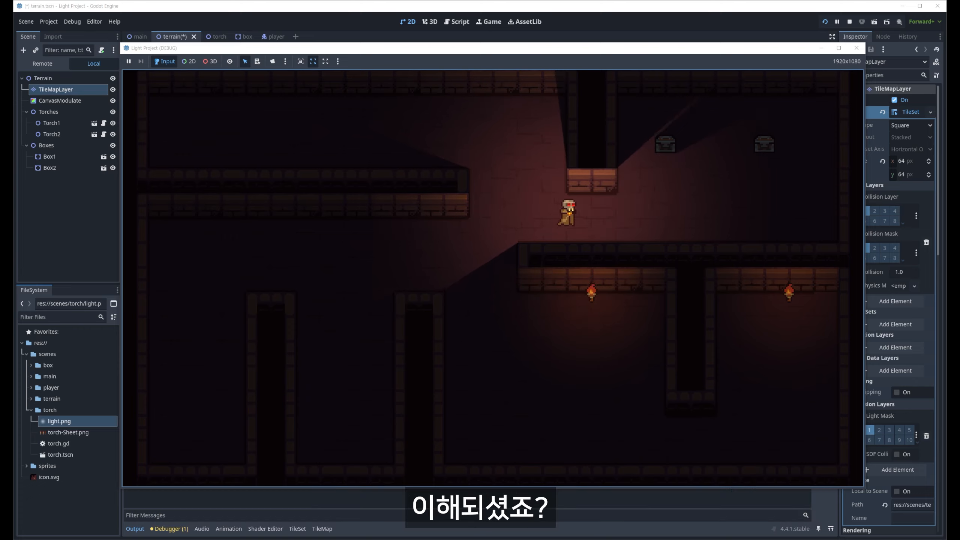
left_click(856, 48)
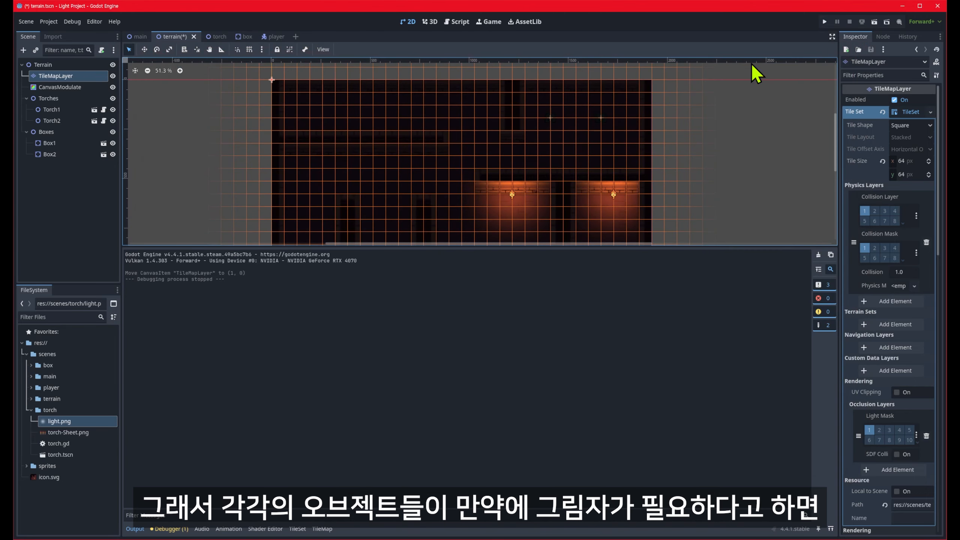
Examine the box's LightOccluder2D node and the terrain TileSet's wall tiles painted with Occlusion Layer 0
left_click(245, 38)
left_click(70, 99)
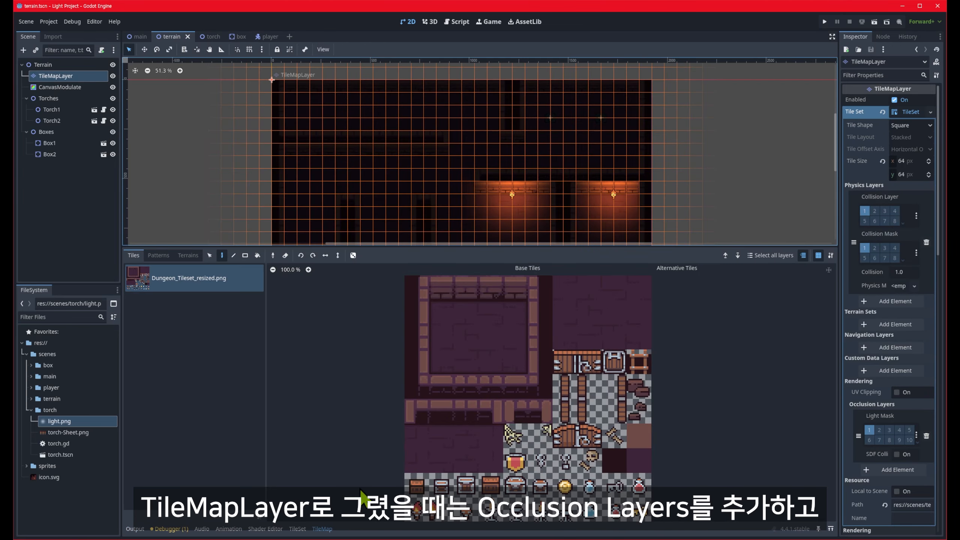
left_click(297, 528)
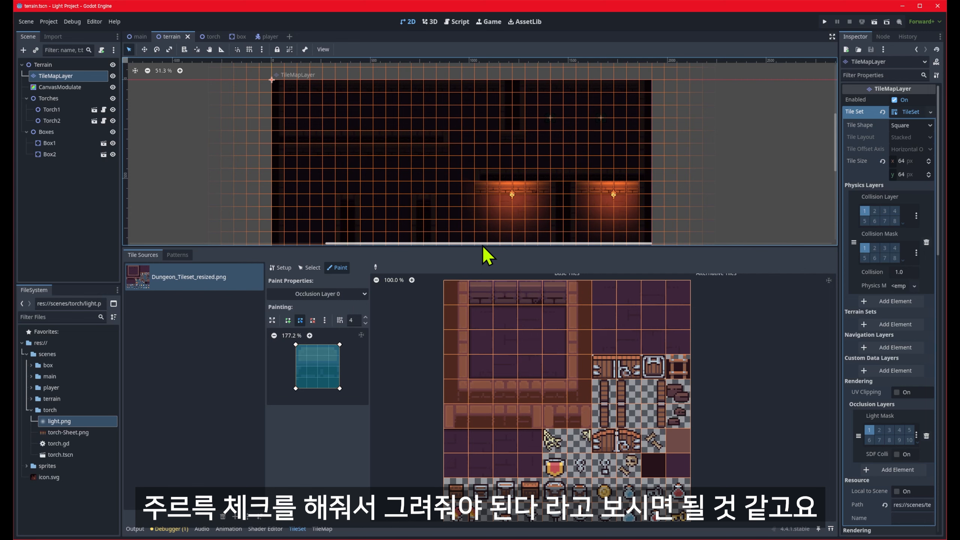
left_click_drag(483, 245, 491, 441)
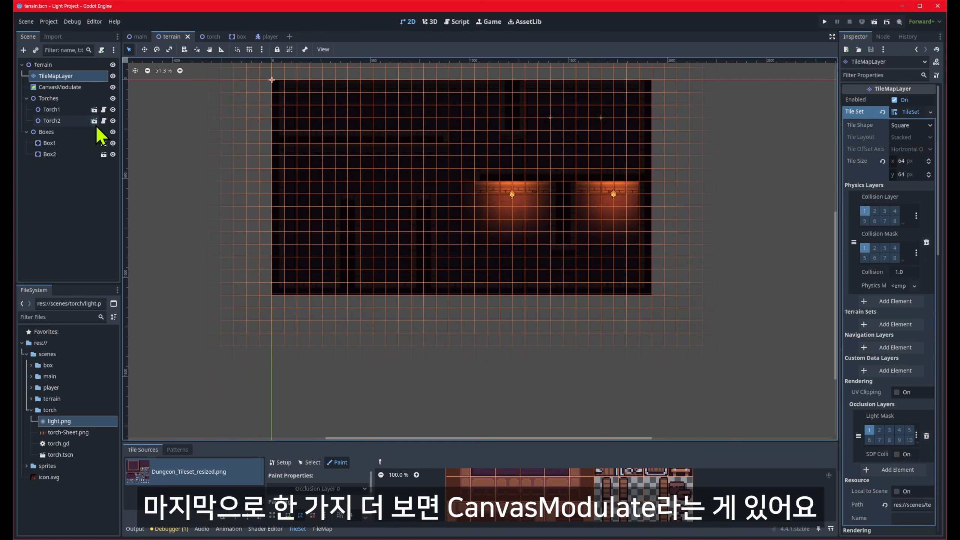
Hide the terrain's CanvasModulate node and run the project, walking the player through the corridors to check the lighting without it
left_click(79, 88)
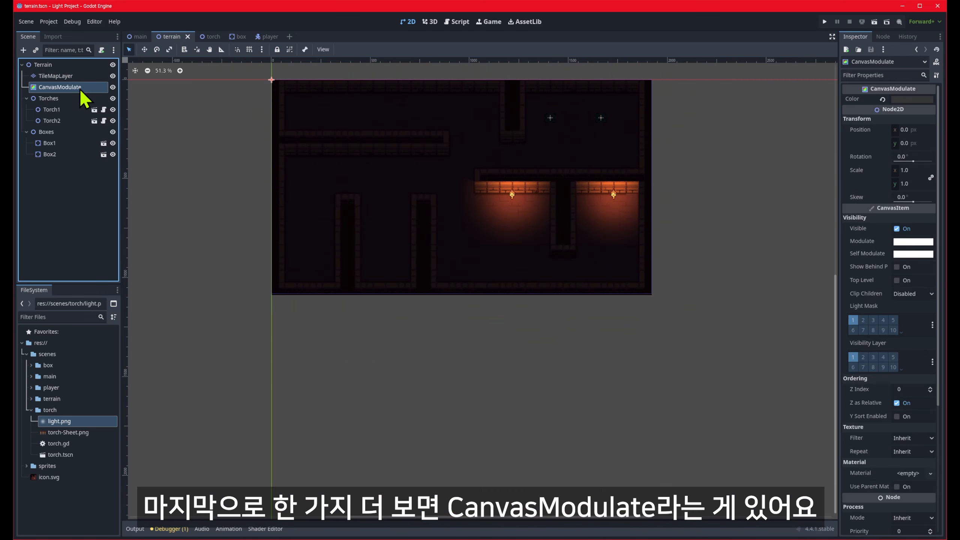
left_click(112, 89)
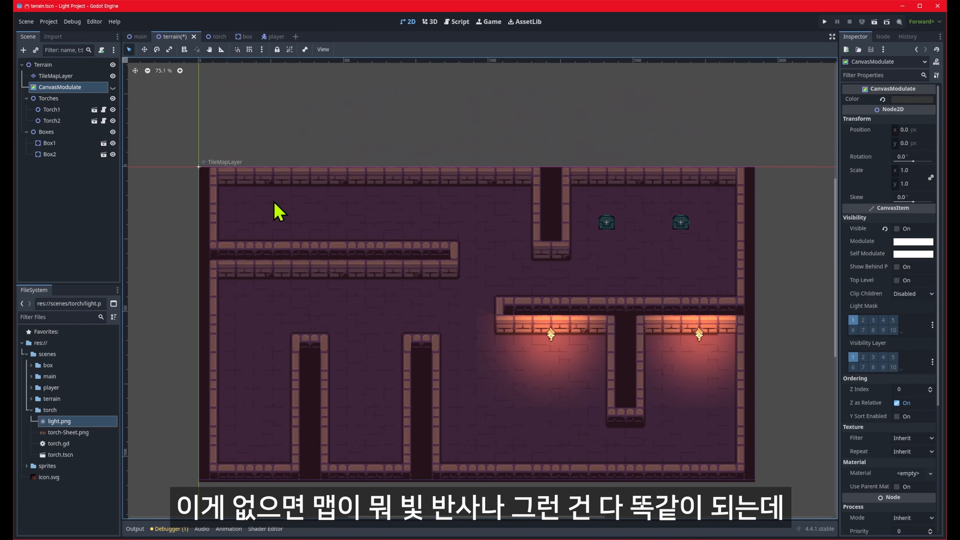
key("F5")
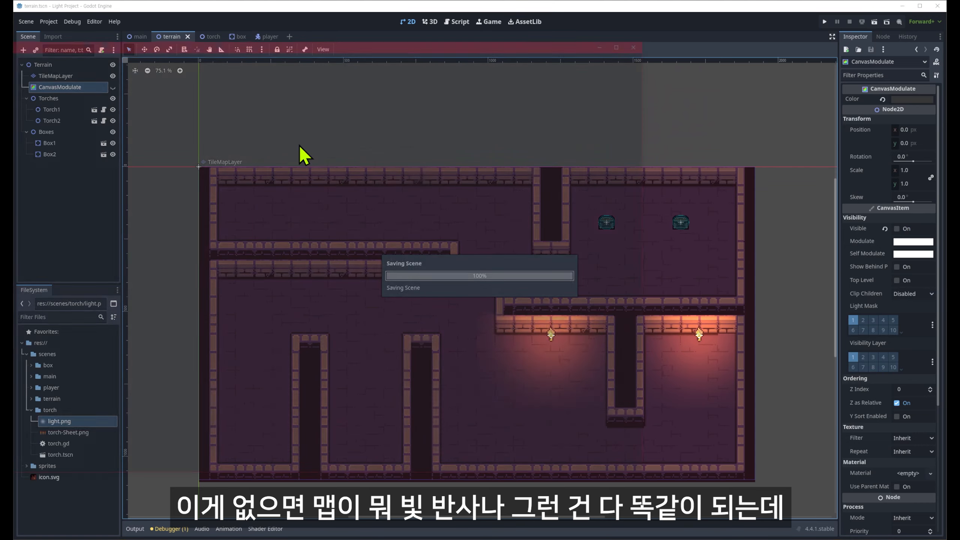
key("Right")
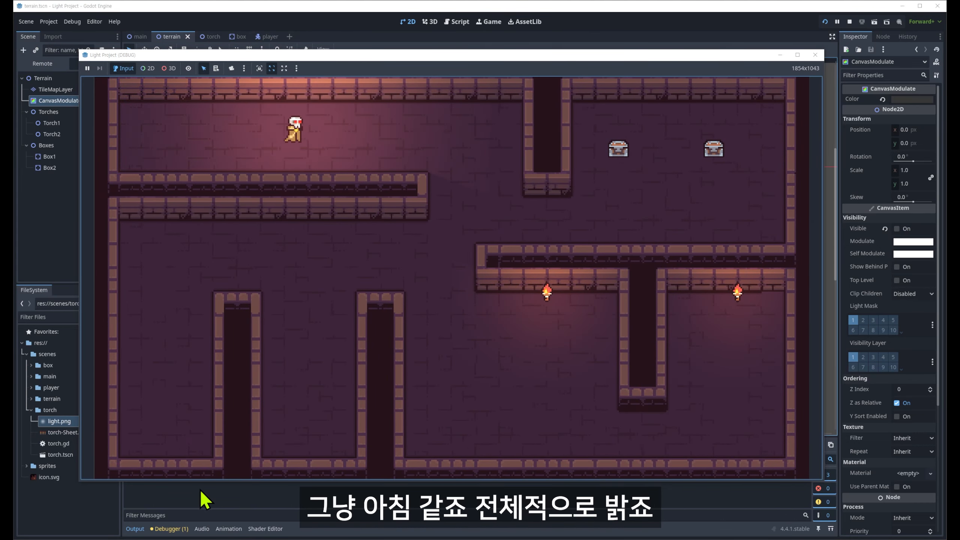
key("Down")
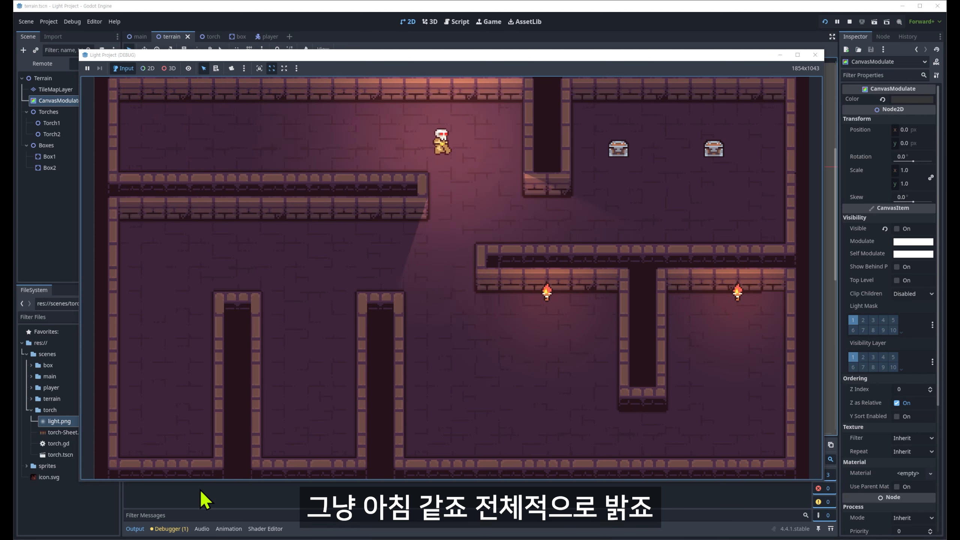
key("Left")
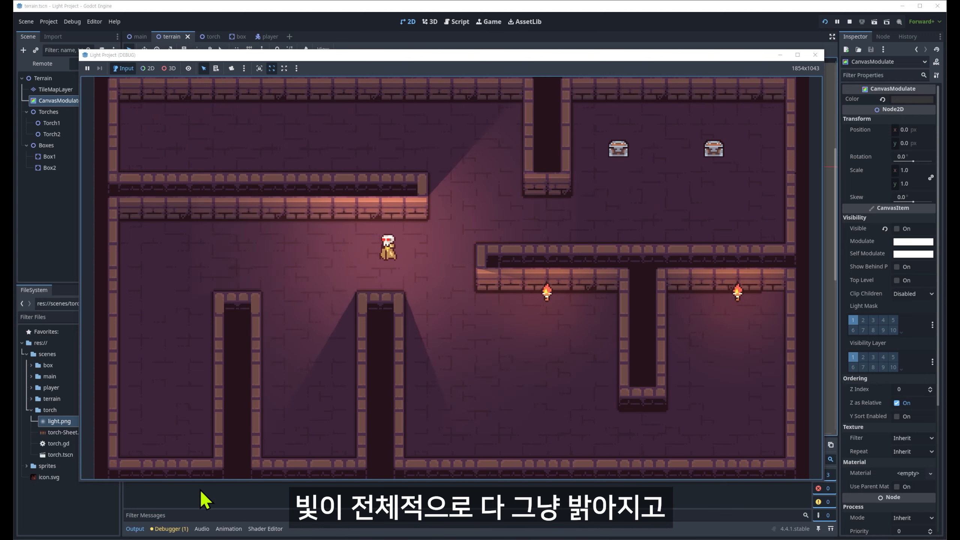
key("Down")
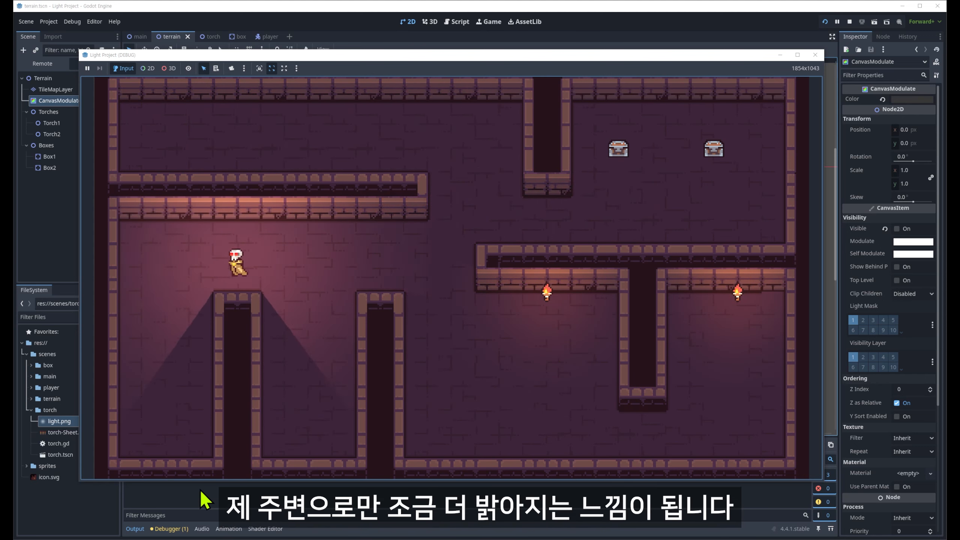
key("Right")
key("F8")
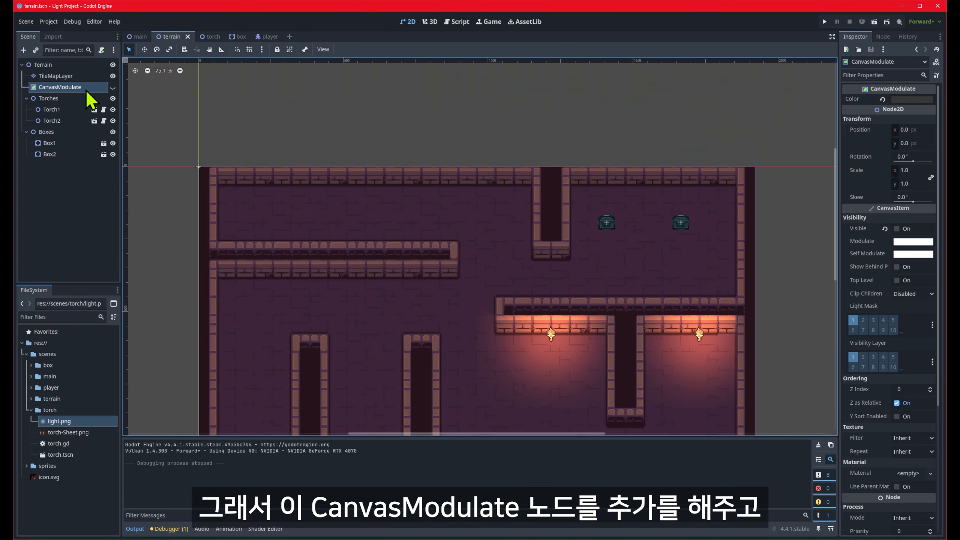
Make the CanvasModulate node visible and set its color to 55 for red, green and blue
left_click(112, 87)
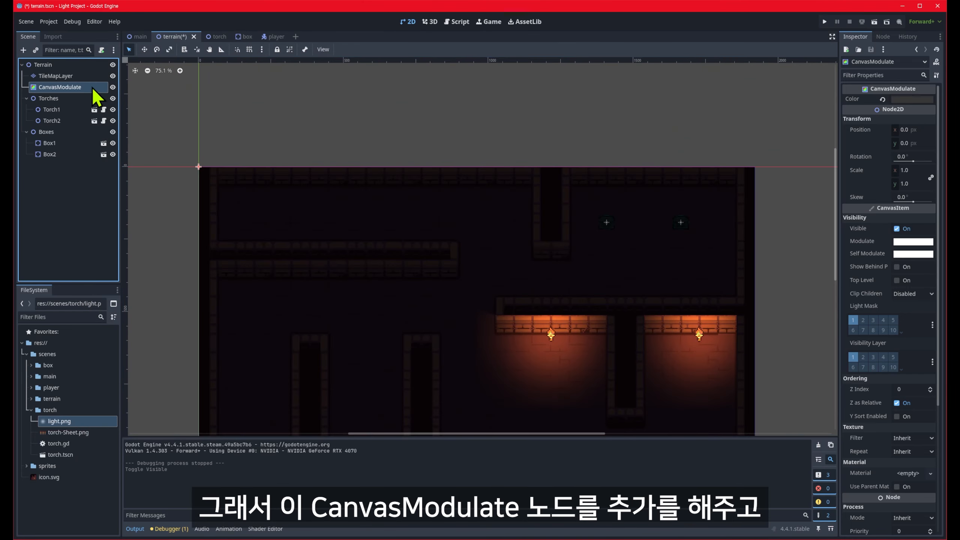
left_click(912, 99)
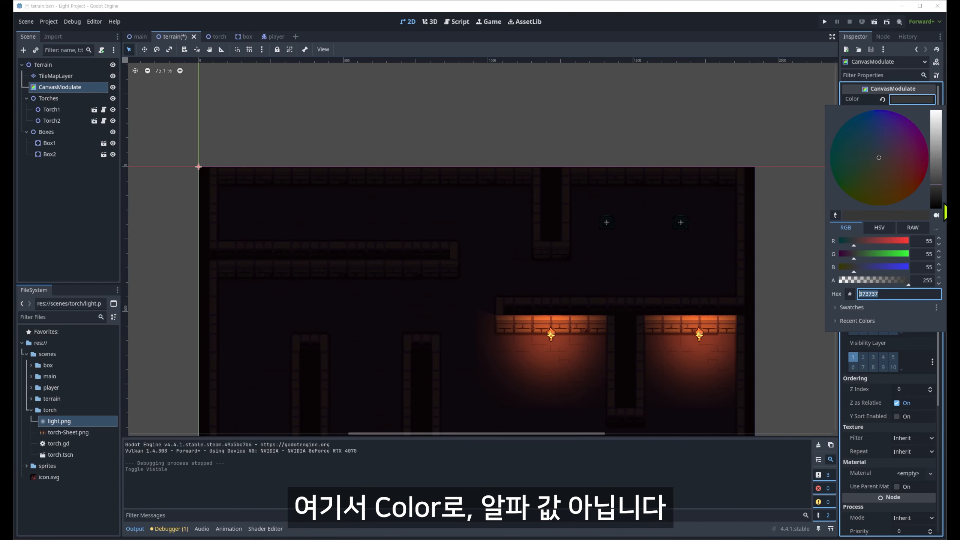
mouse_move(937, 202)
left_mouse_down()
mouse_move(937, 216)
mouse_move(941, 111)
mouse_move(938, 225)
mouse_move(936, 199)
left_mouse_up()
left_click(923, 241)
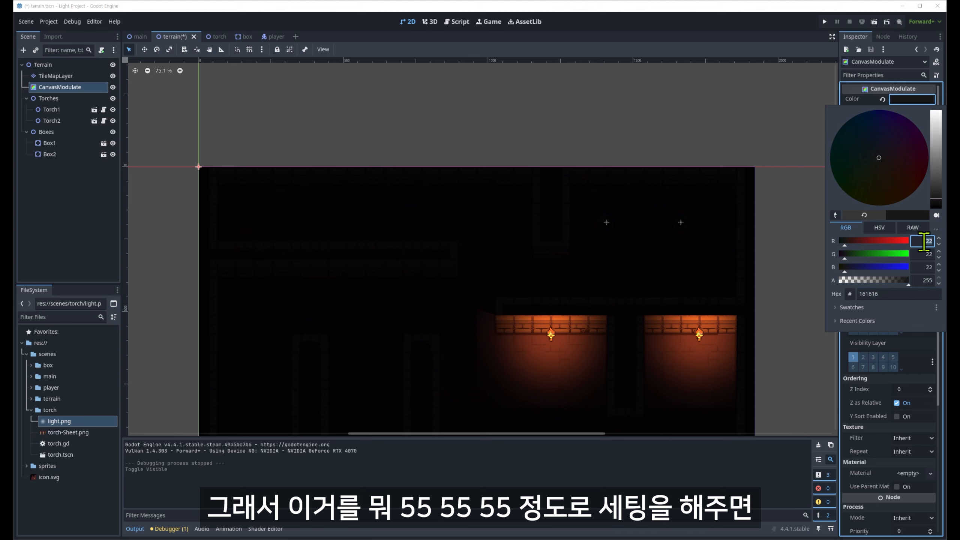
type("55")
key("Tab")
type("55")
key("Tab")
type("5")
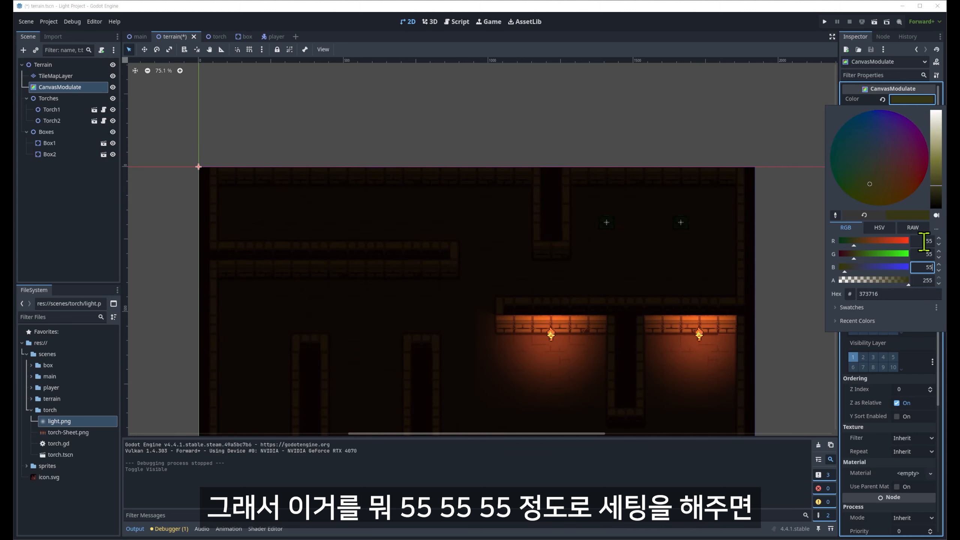
key("Return")
Run the project and walk the player past the chests and back to check the darkened dungeon's light and shadows, and close the game
middle_click_drag(759, 269, 763, 184)
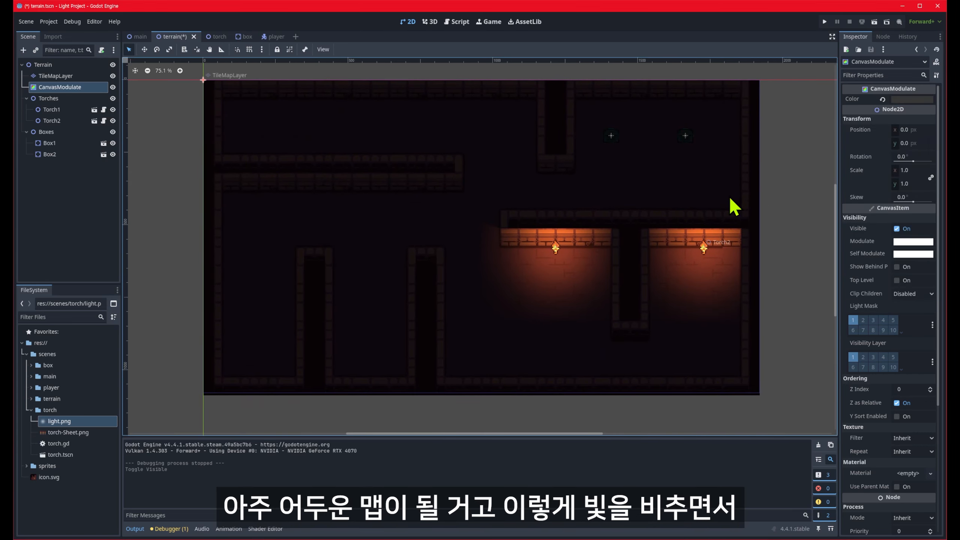
key("F5")
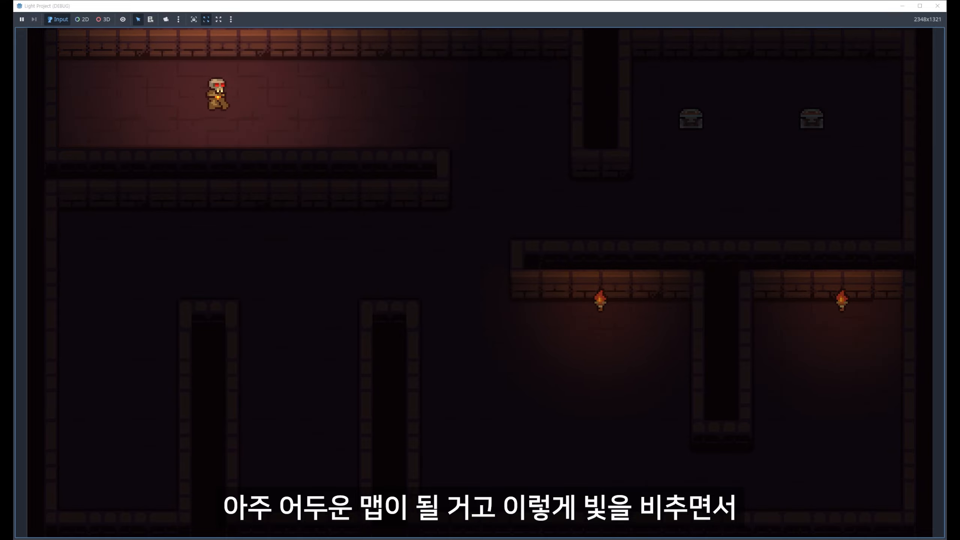
key("Right")
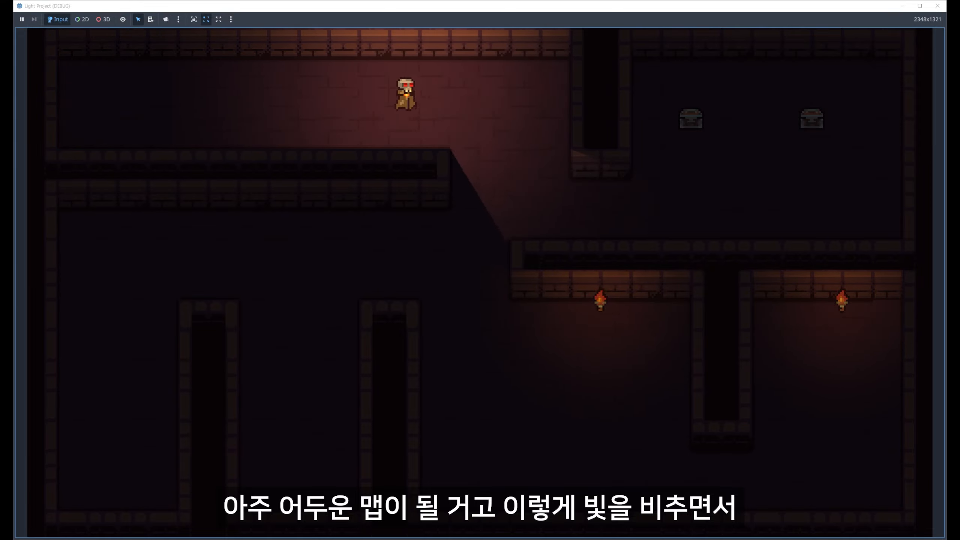
key("Down")
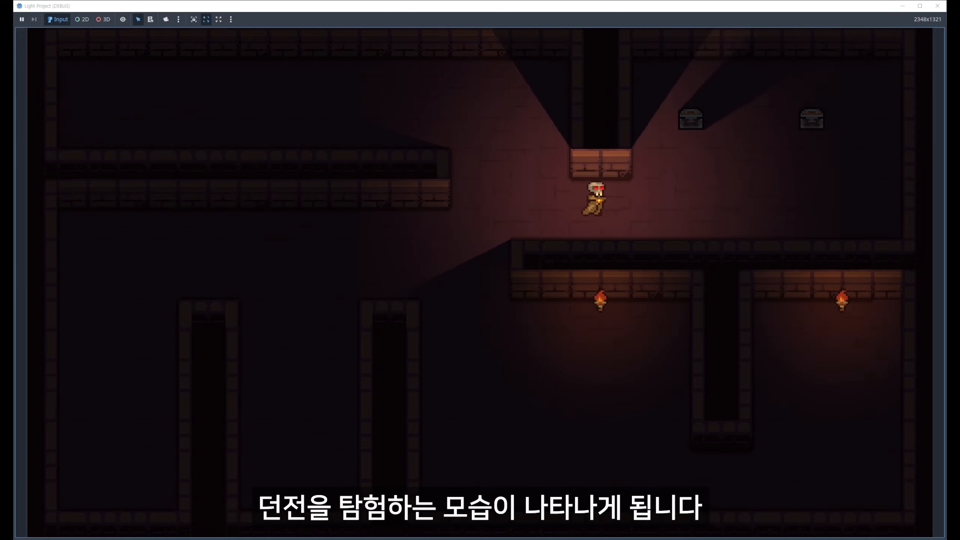
key("Right")
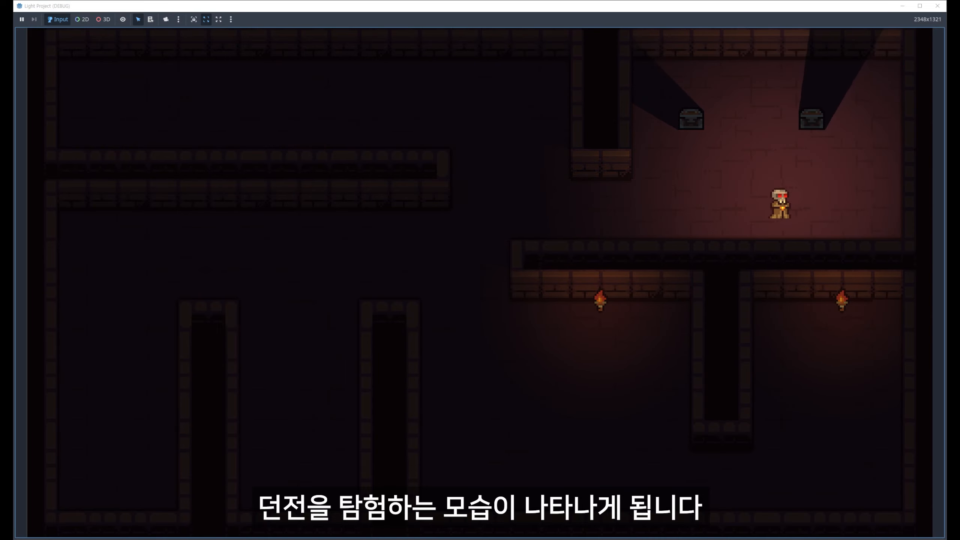
key("Left")
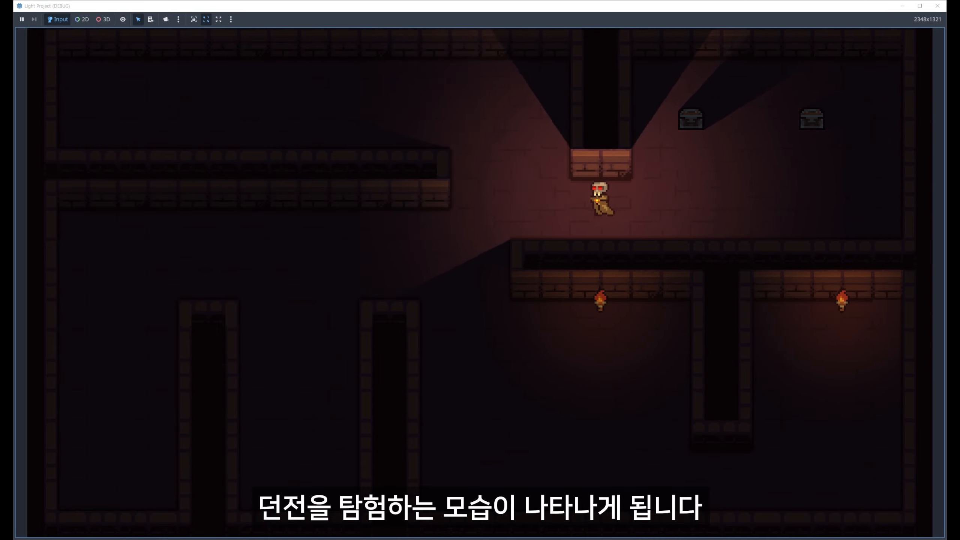
key("Left")
left_click(938, 6)
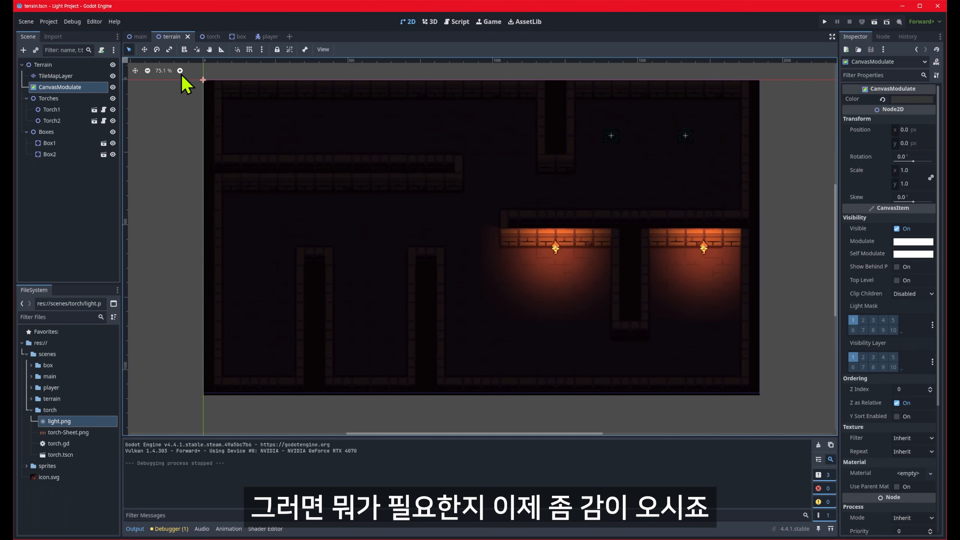
Review the TileMapLayer's occlusion layer settings and the Occlusion Layer 0 painting on the TileSet's wall tiles
left_click(66, 77)
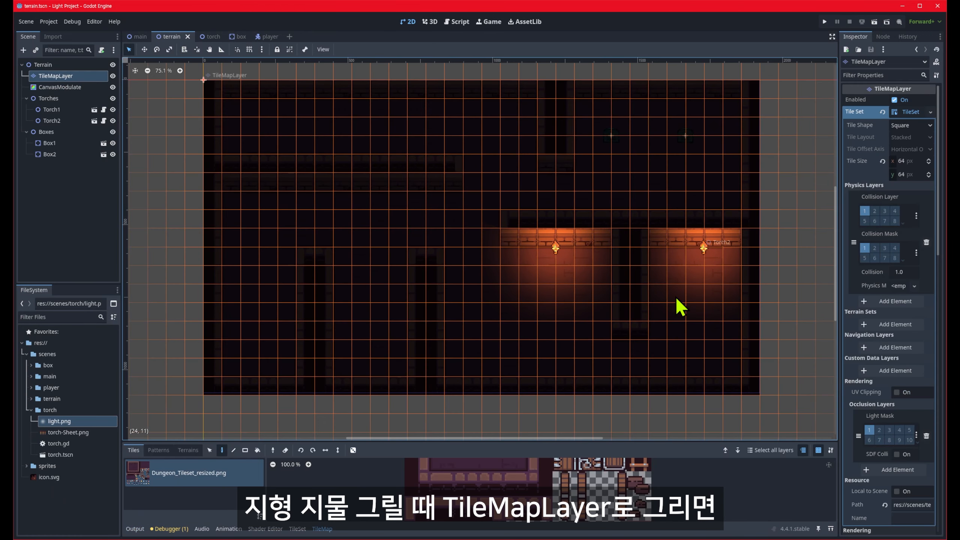
scroll(886, 431, "down", 3)
left_click(298, 528)
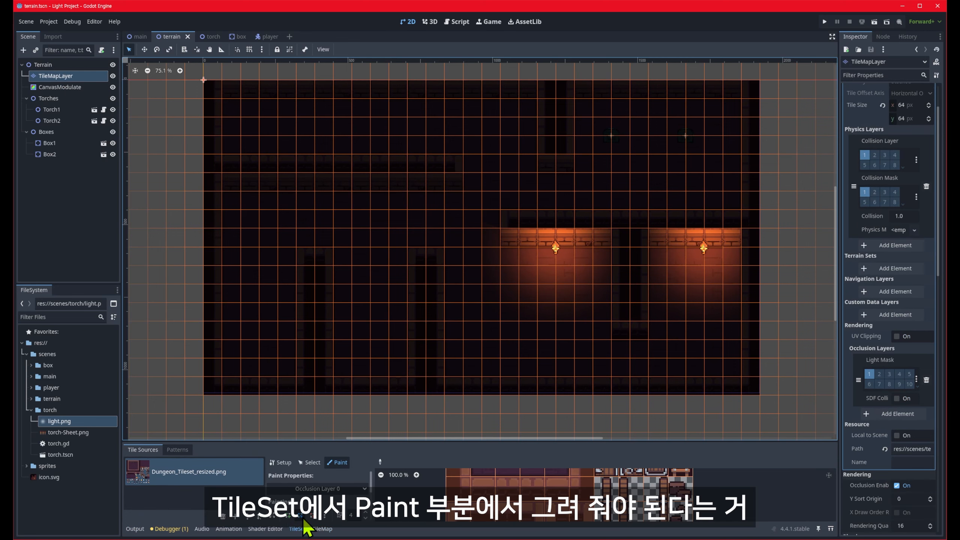
left_click_drag(357, 441, 396, 266)
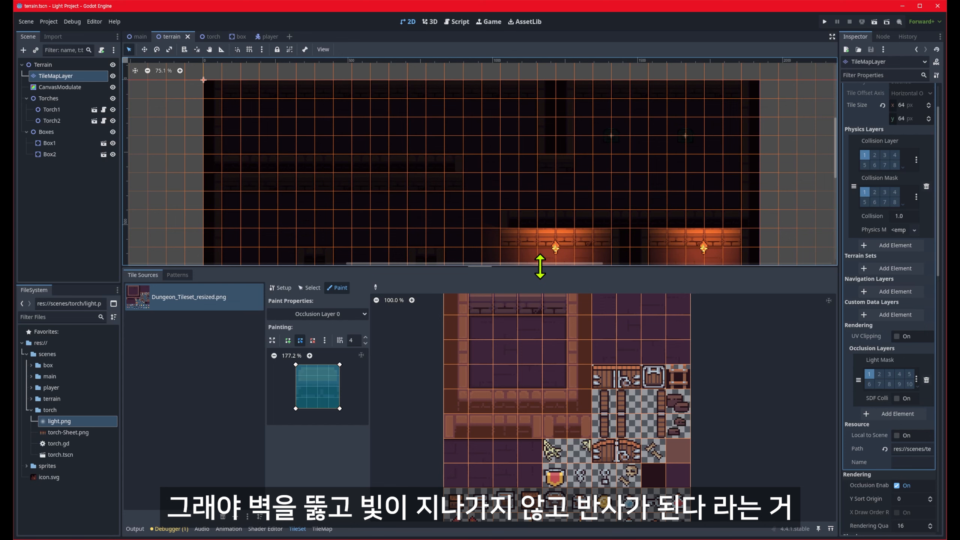
left_click_drag(539, 267, 546, 441)
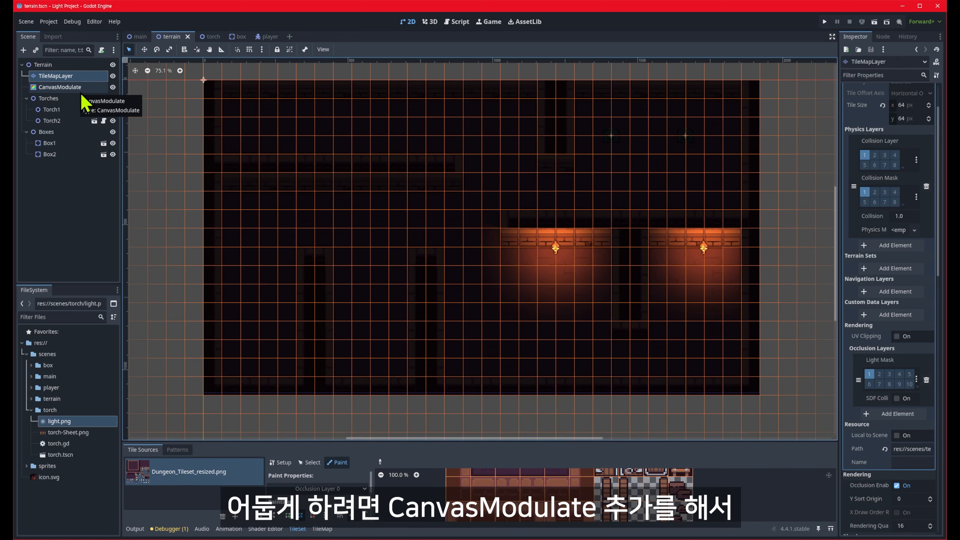
Review the CanvasModulate node's color property in the terrain scene and the LightOccluder2D's occluder polygon in the box scene
left_click(60, 87)
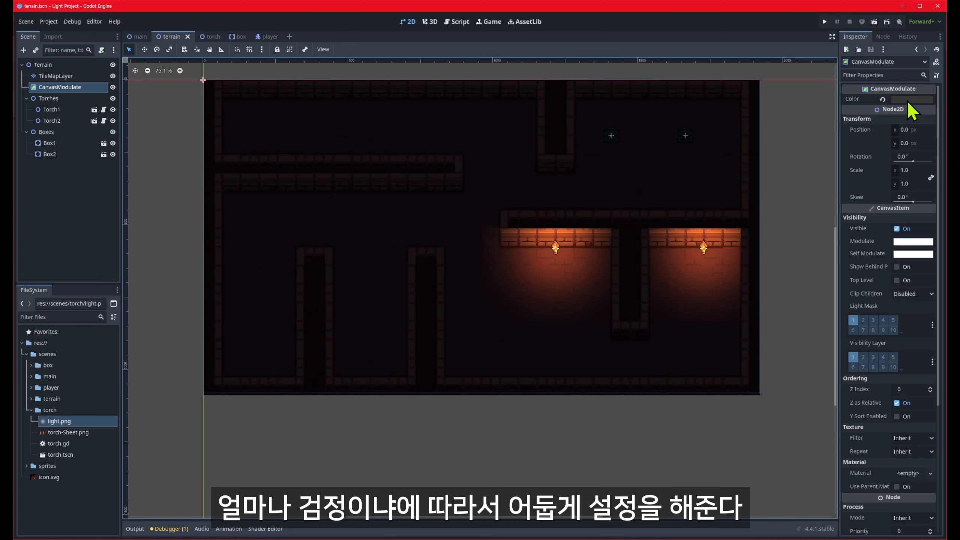
mouse_move(911, 110)
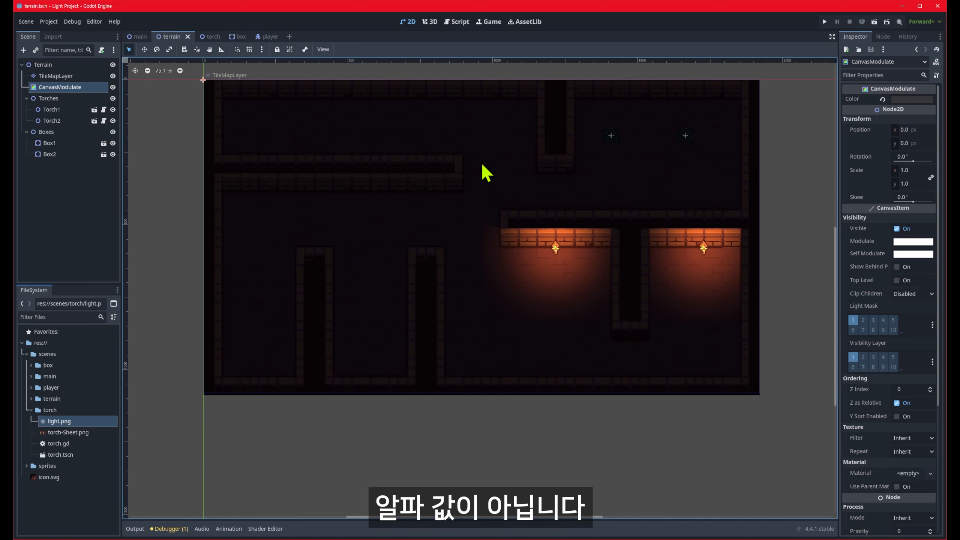
left_click(237, 38)
left_click(57, 101)
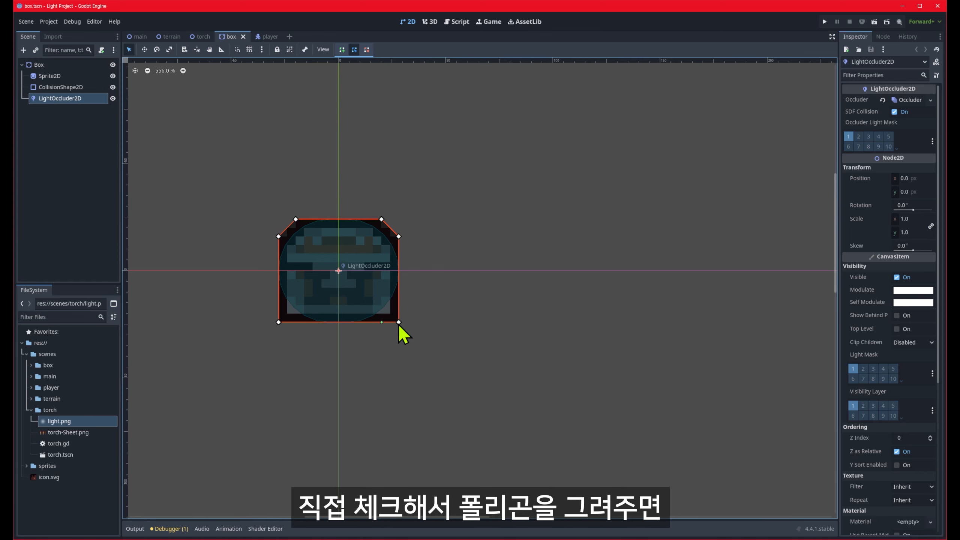
left_click(905, 100)
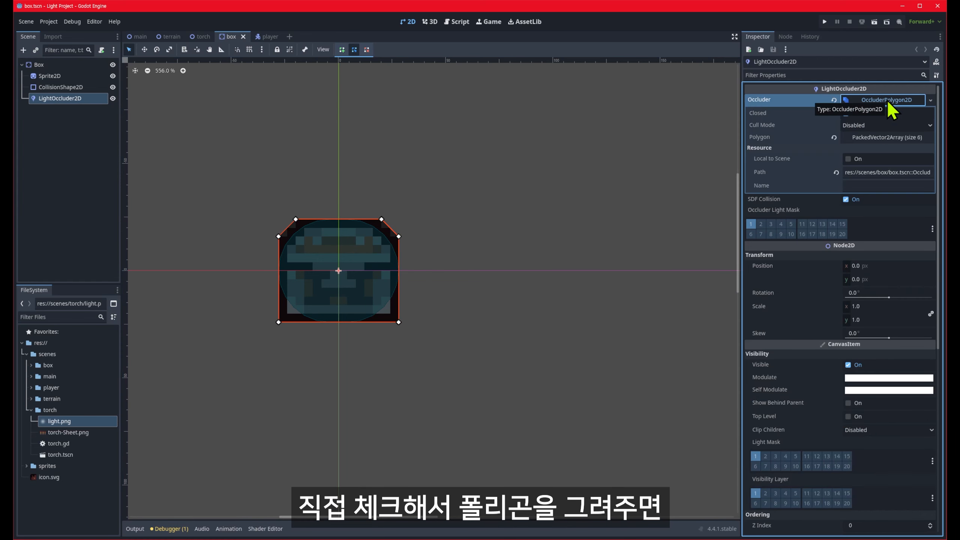
left_click(888, 100)
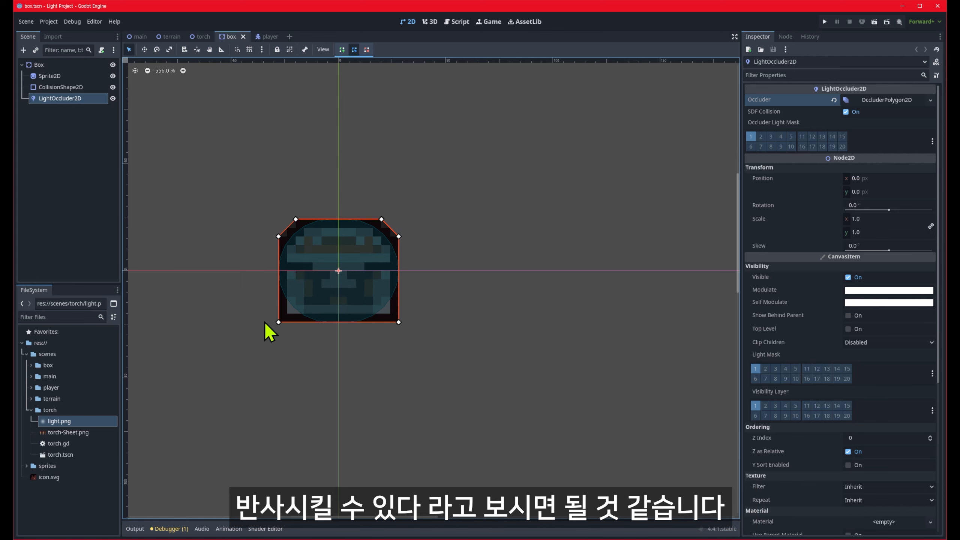
left_click_drag(740, 167, 857, 169)
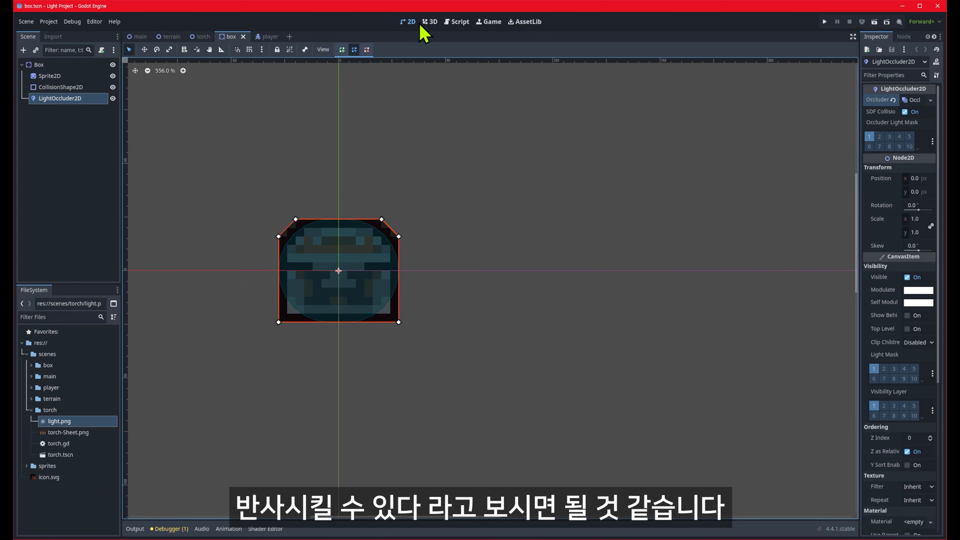
Open the main scene and run the project, walking the player along the upper corridor and up between the two chests to check their shadows
left_click(142, 36)
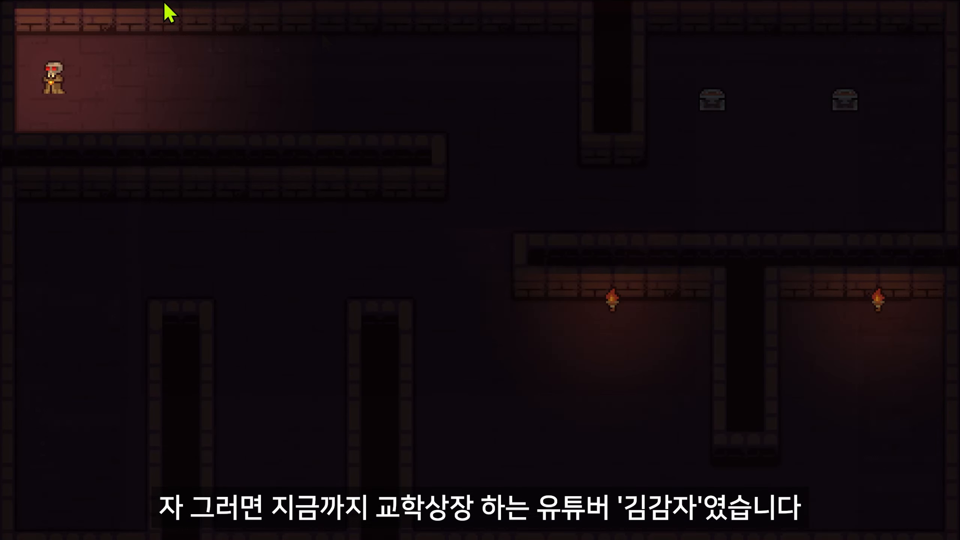
key("Right")
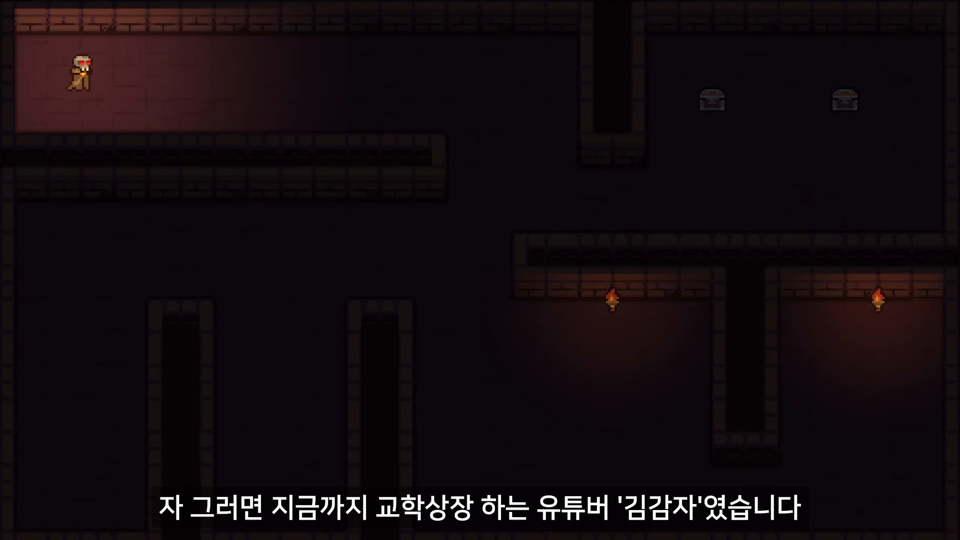
key("Right")
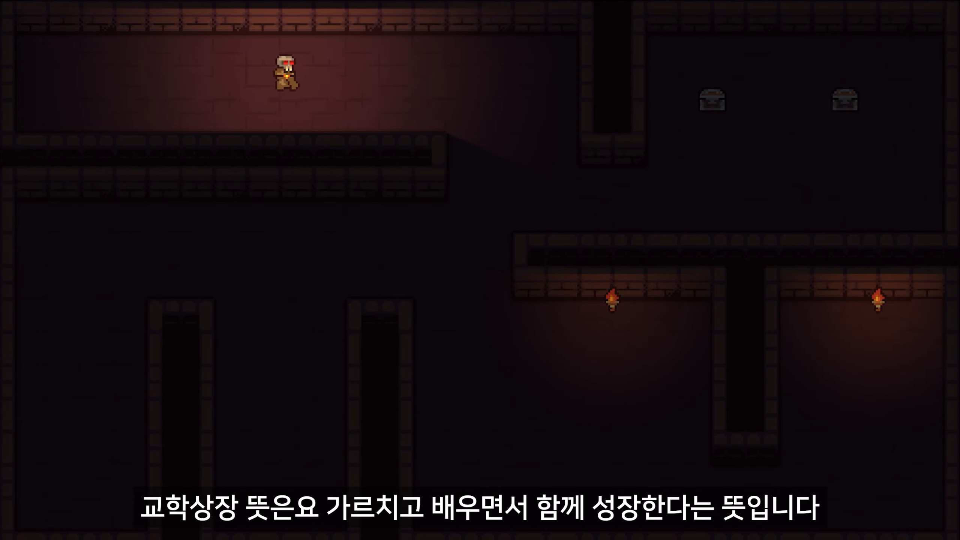
key("Right")
key("Down")
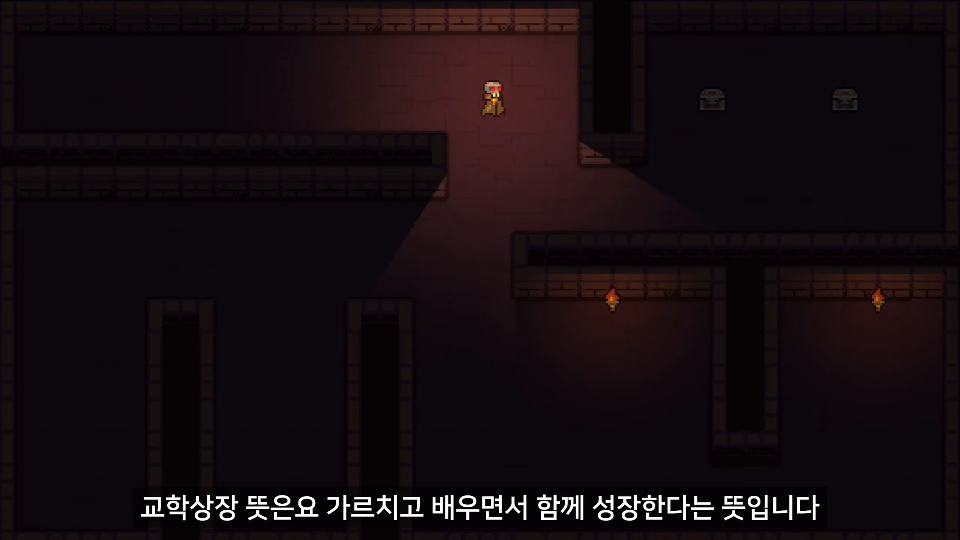
key("Right")
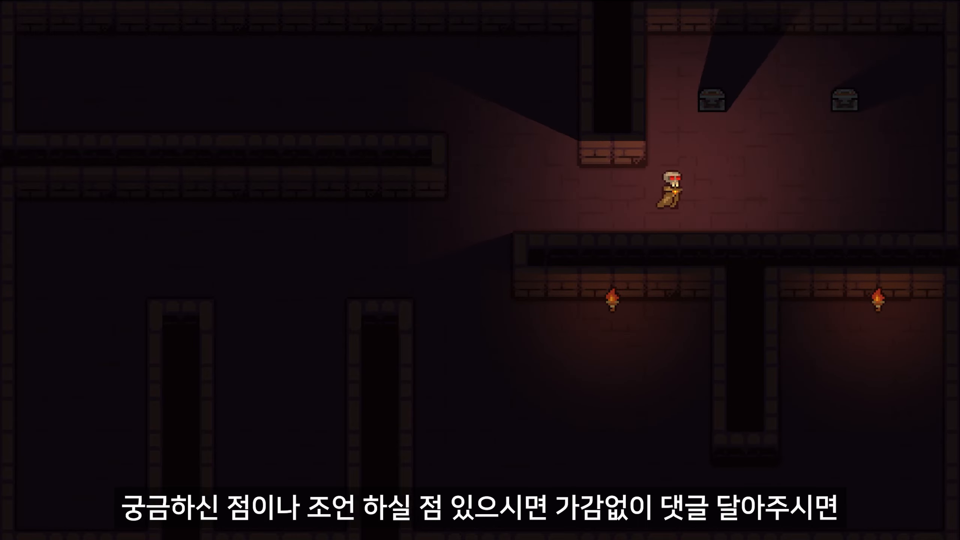
key("Up")
key("Right")
key("Up")
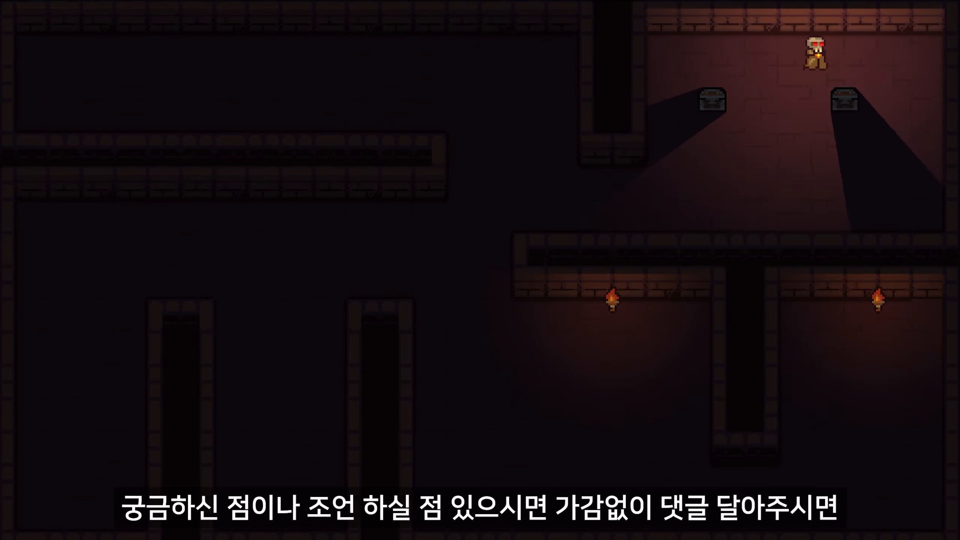
Walk the player back from the chests through the passage and down toward the torch area to check the wall shadows
key("Down")
key("Left")
key("Left")
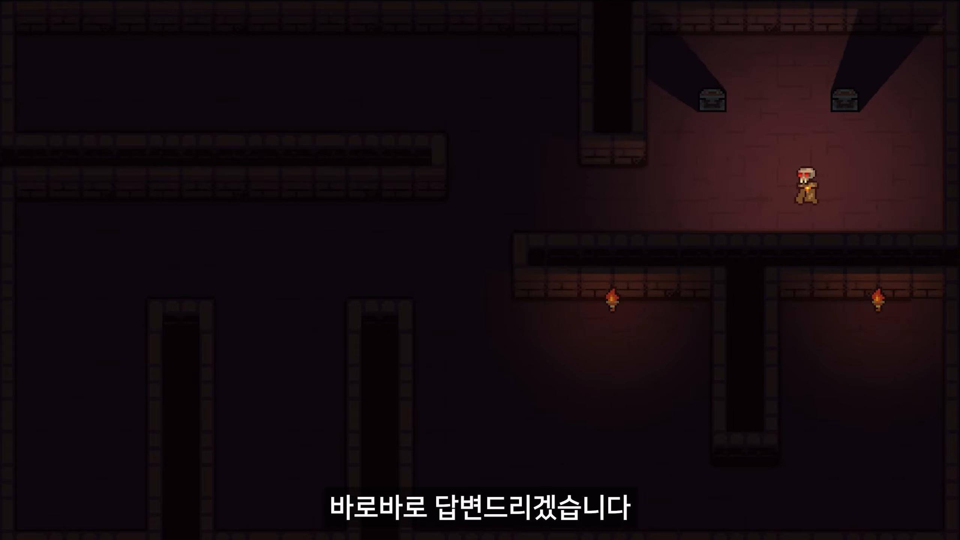
key("Left")
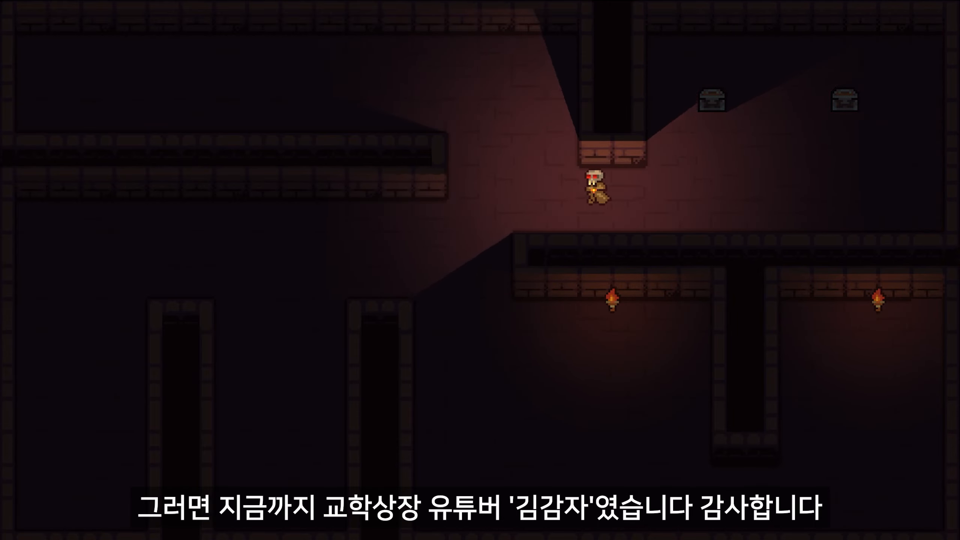
key("Down")
key("Down")
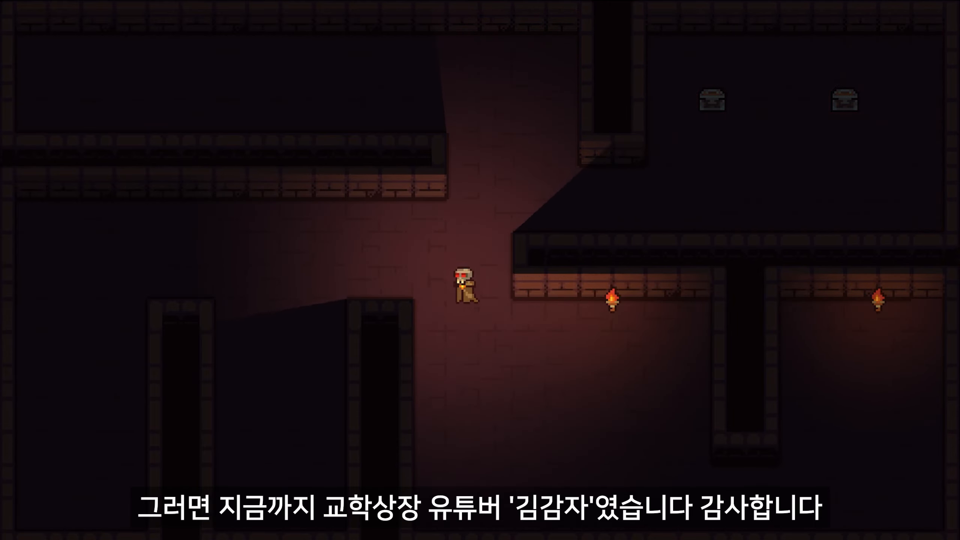